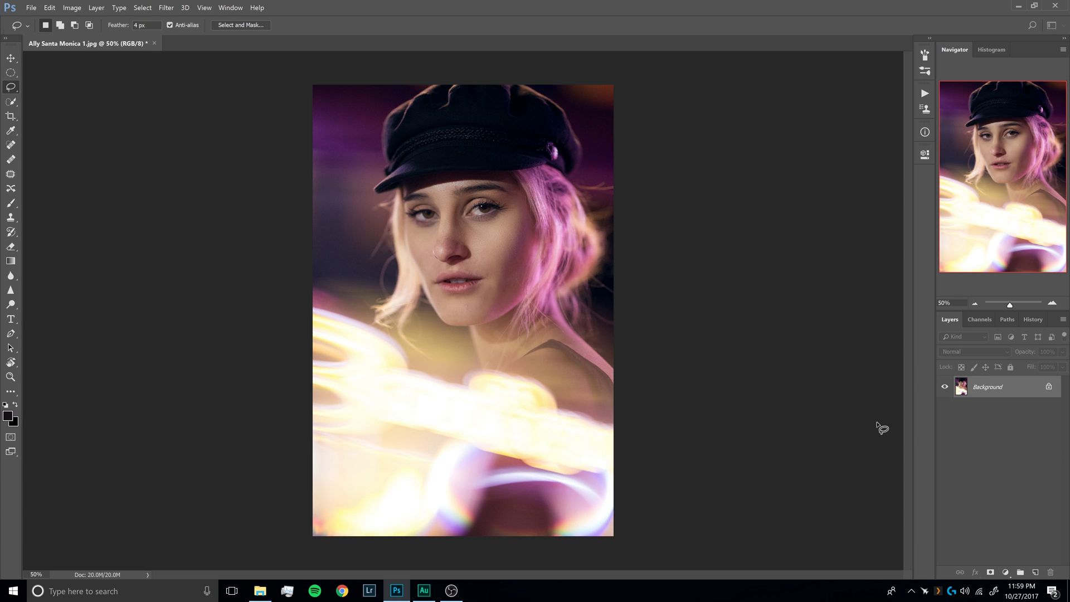
Duplicate the background layer, then lasso the bright catchlight in the right-hand eye of the portrait and copy it to its own layer.
key("ctrl+j")
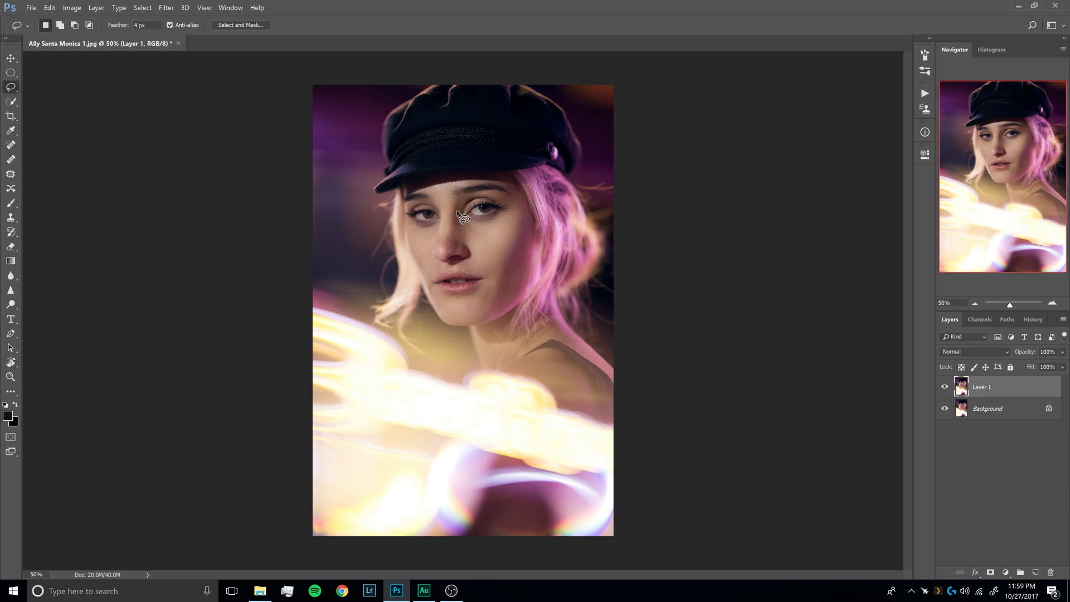
key("ctrl+space")
left_click_drag(460, 223, 544, 220)
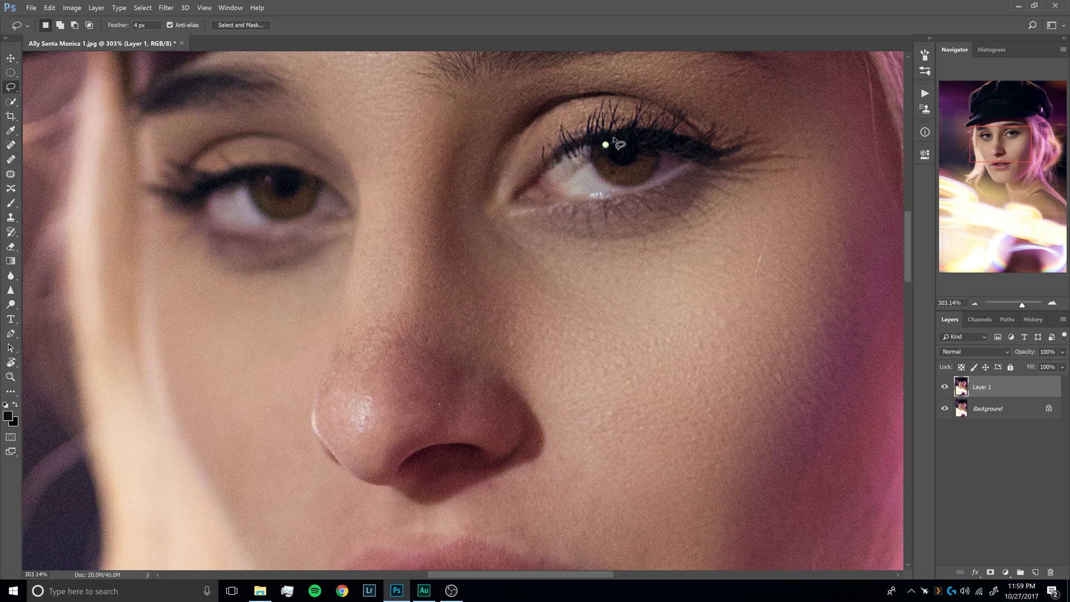
scroll(602, 123, "up", 1)
scroll(624, 122, "up", 1)
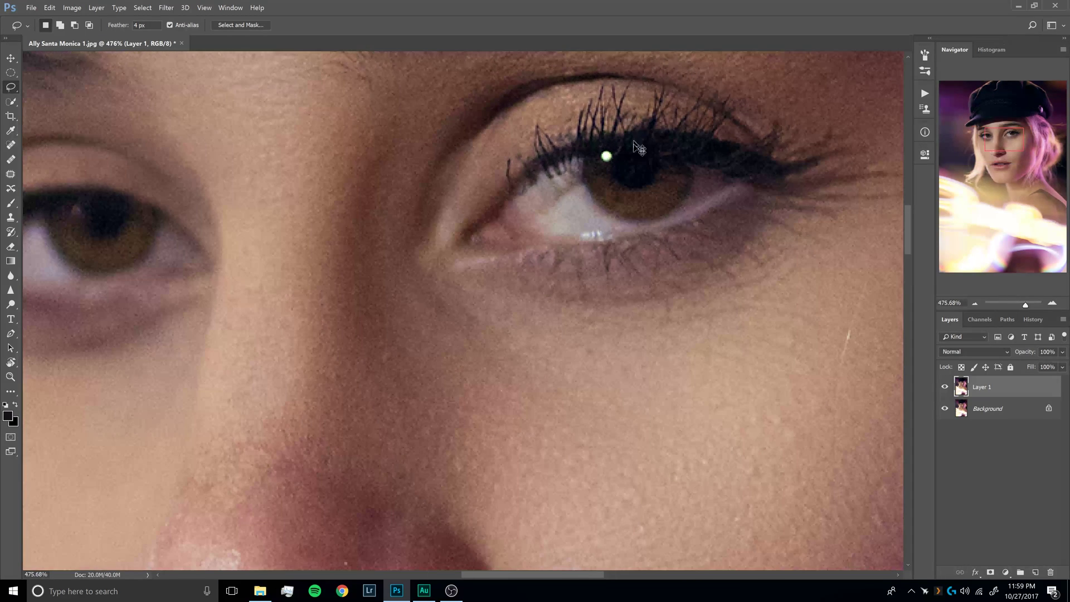
scroll(664, 129, "up", 5)
left_click_drag(669, 131, 666, 131)
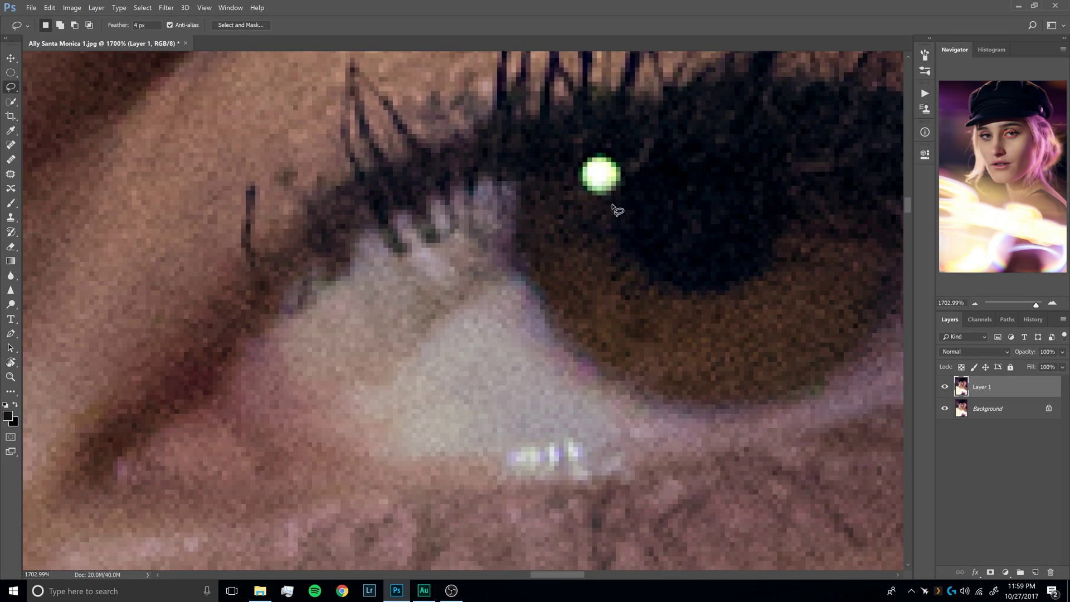
mouse_move(609, 207)
left_mouse_down()
mouse_move(625, 187)
mouse_move(621, 158)
mouse_move(577, 157)
mouse_move(572, 176)
mouse_move(584, 194)
mouse_move(626, 189)
left_mouse_up()
key("ctrl+j")
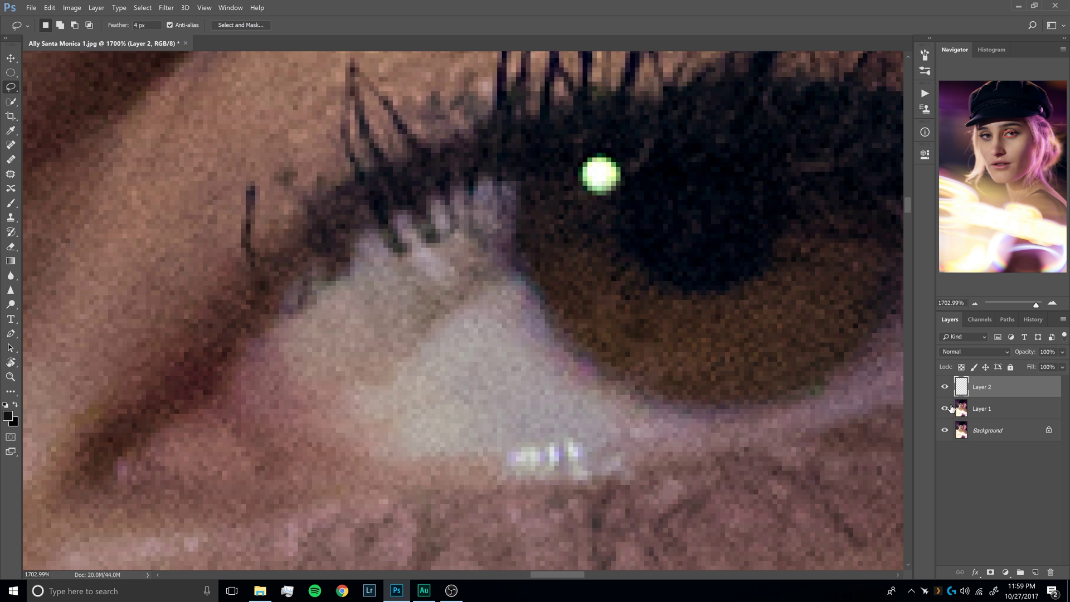
Delete the full-photo duplicate layer and make the copied catchlight layer active.
left_click(996, 412)
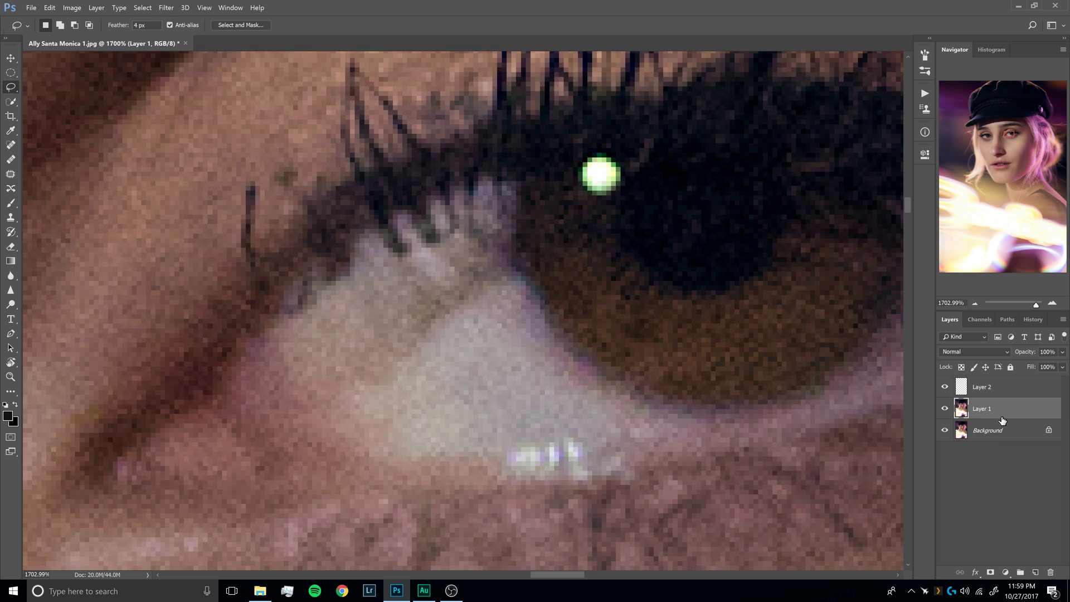
key("Delete")
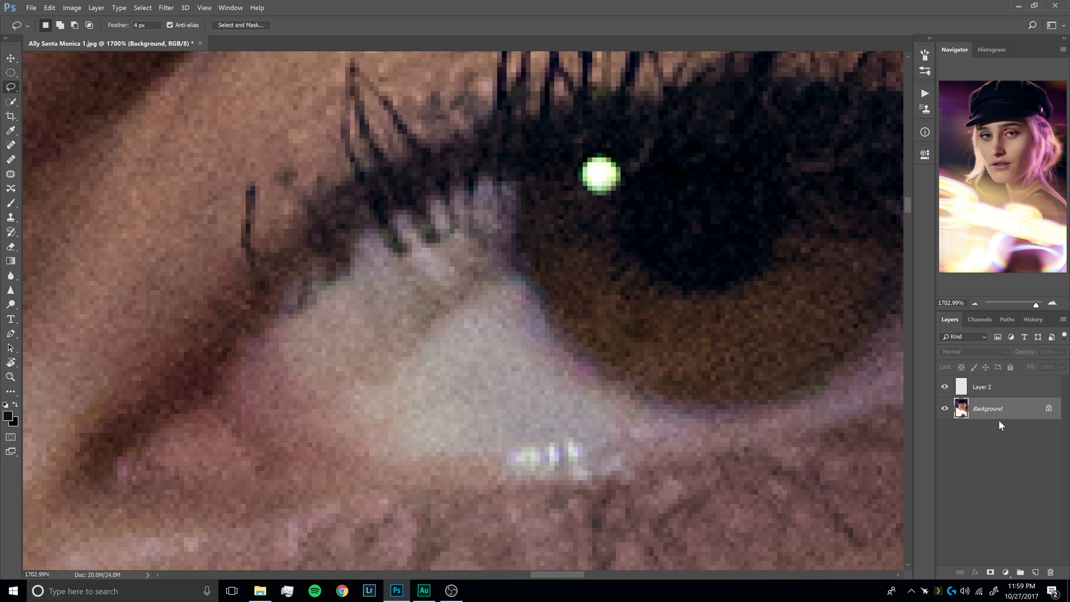
left_click(986, 387)
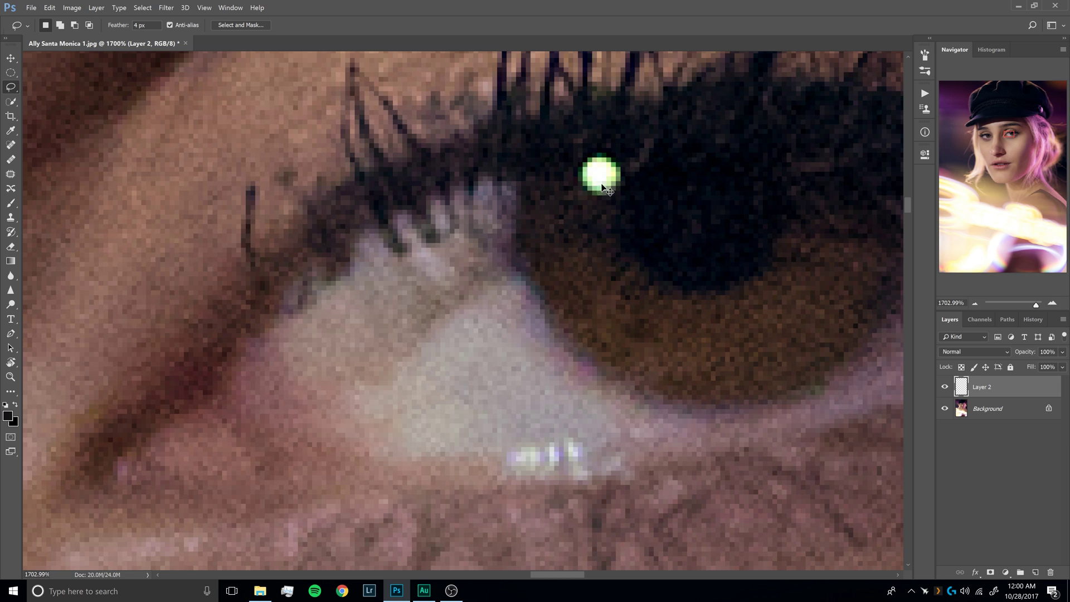
Move the copied catchlight onto the upper-left part of the iris in the portrait's left-hand eye.
left_click_drag(608, 188, 181, 250)
left_click_drag(359, 249, 399, 256)
left_click_drag(373, 277, 758, 269)
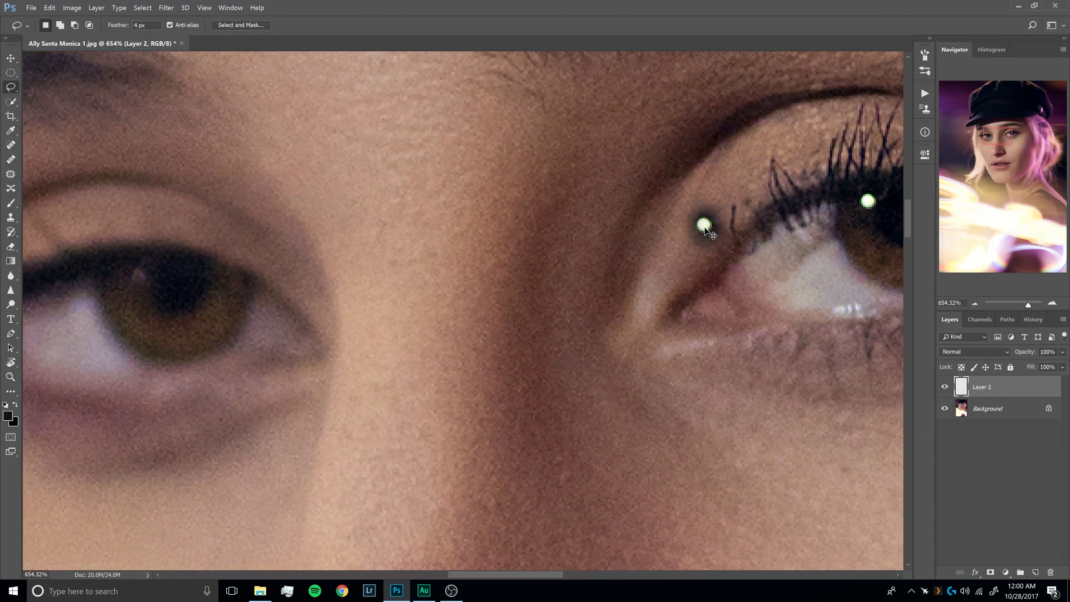
left_click_drag(704, 226, 176, 314)
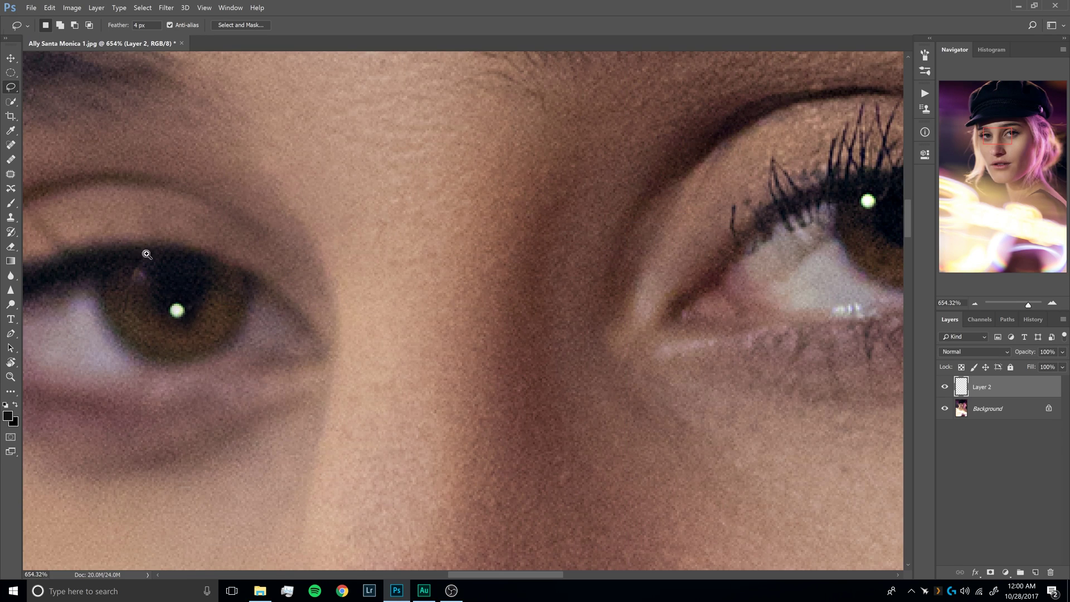
scroll(148, 253, "up", 2)
left_click_drag(214, 280, 399, 222)
scroll(375, 208, "up", 2)
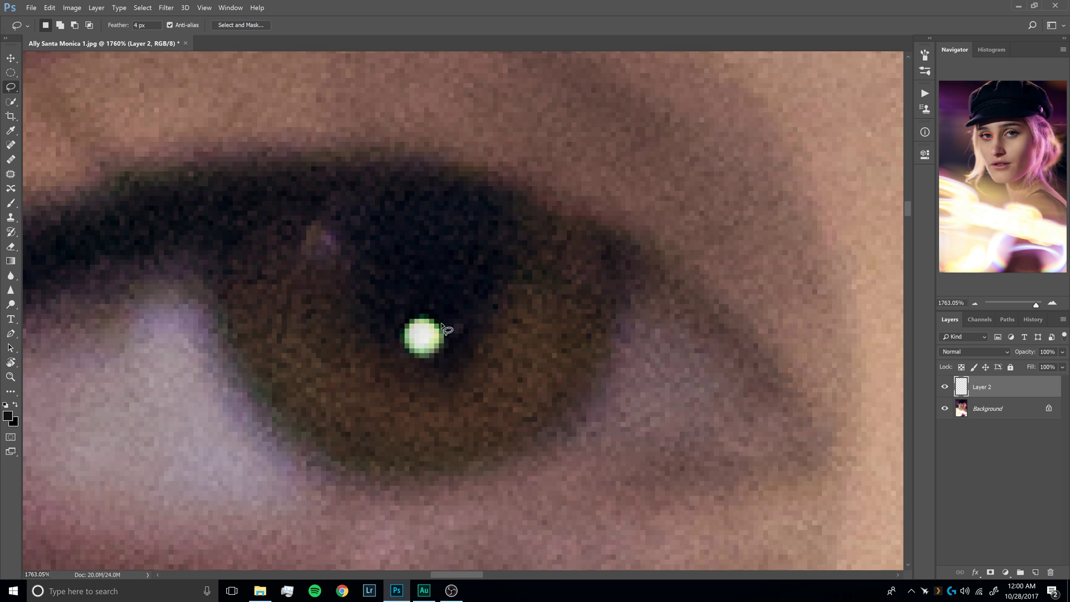
left_click_drag(431, 342, 330, 240)
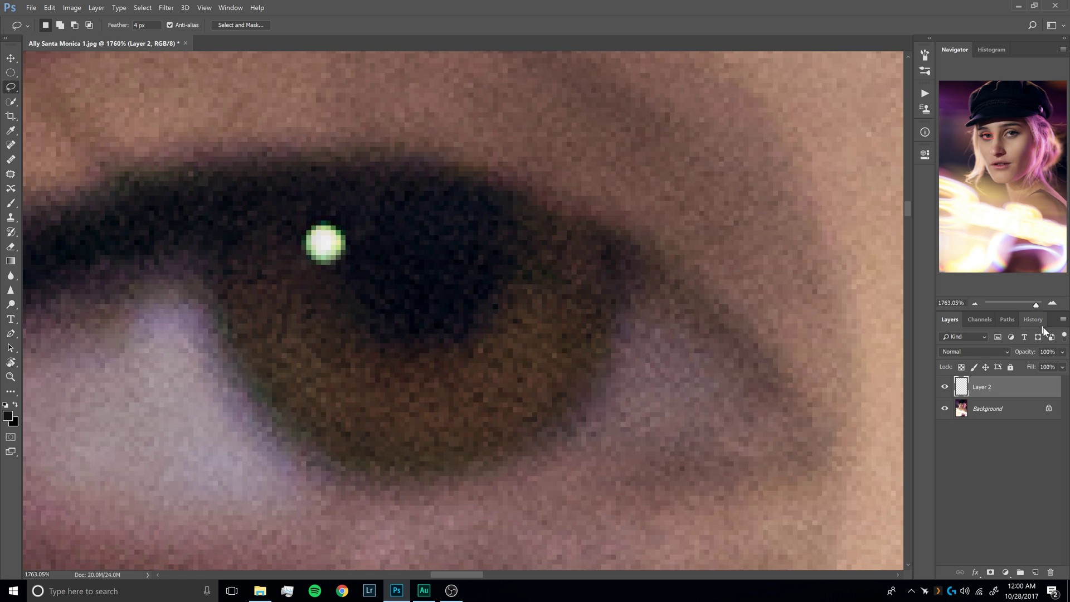
Lower the copied catchlight layer's opacity to 30% and nudge the spot slightly left over the iris's faint original reflection.
left_click(1034, 350)
type("30")
left_click(331, 260, "ctrl")
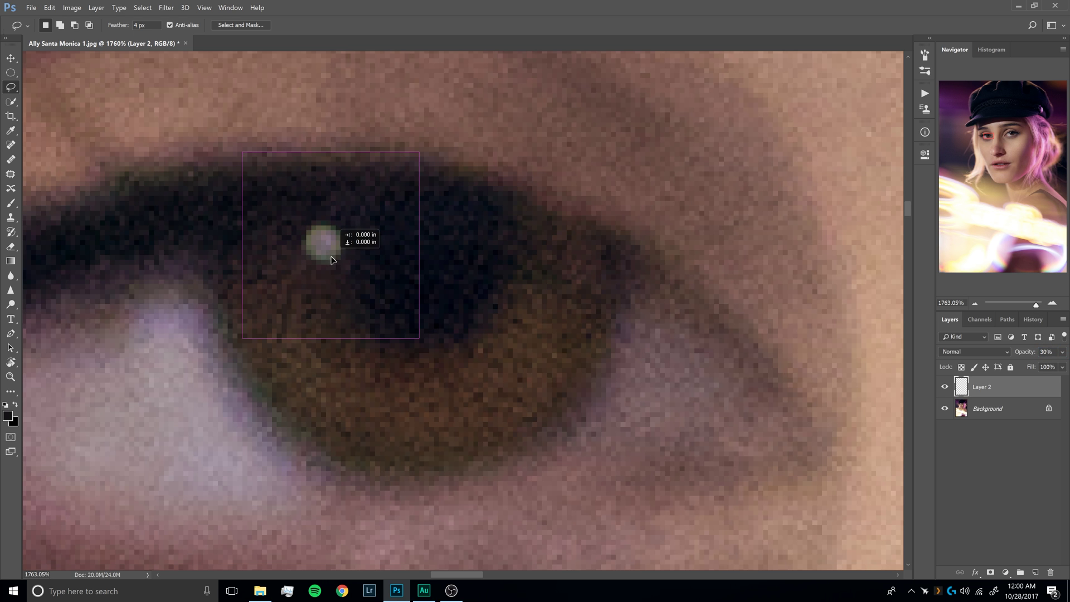
mouse_move(332, 260)
left_mouse_down()
mouse_move(363, 258)
mouse_move(328, 258)
left_mouse_up()
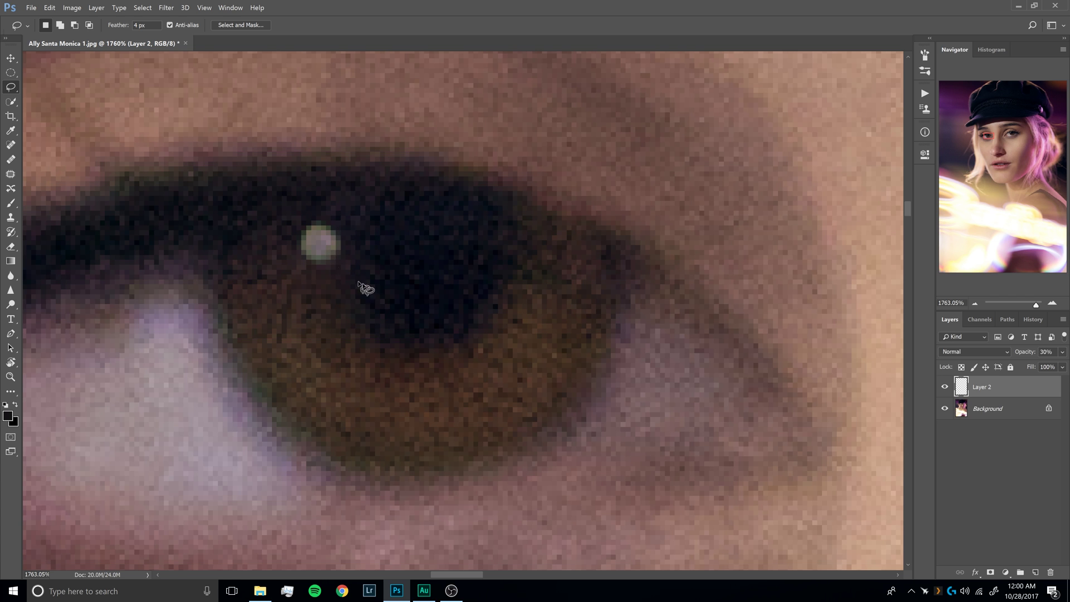
Set the copied catchlight layer's opacity to 70% and check both eyes against the whole portrait.
left_click(1046, 352)
type("70")
key("Return")
left_click_drag(553, 306, 468, 310)
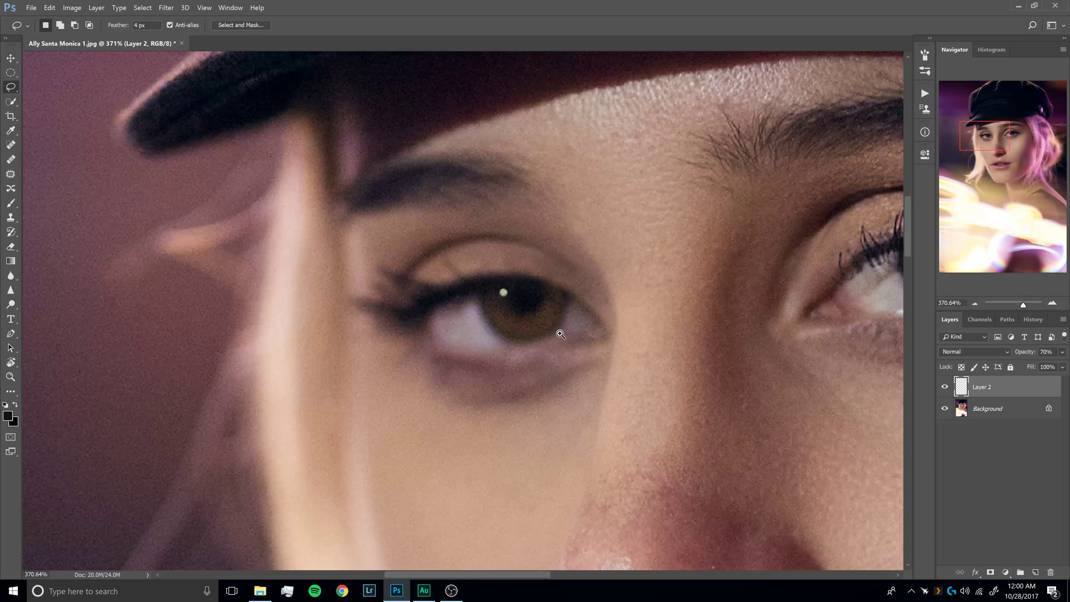
scroll(560, 334, "down", 6)
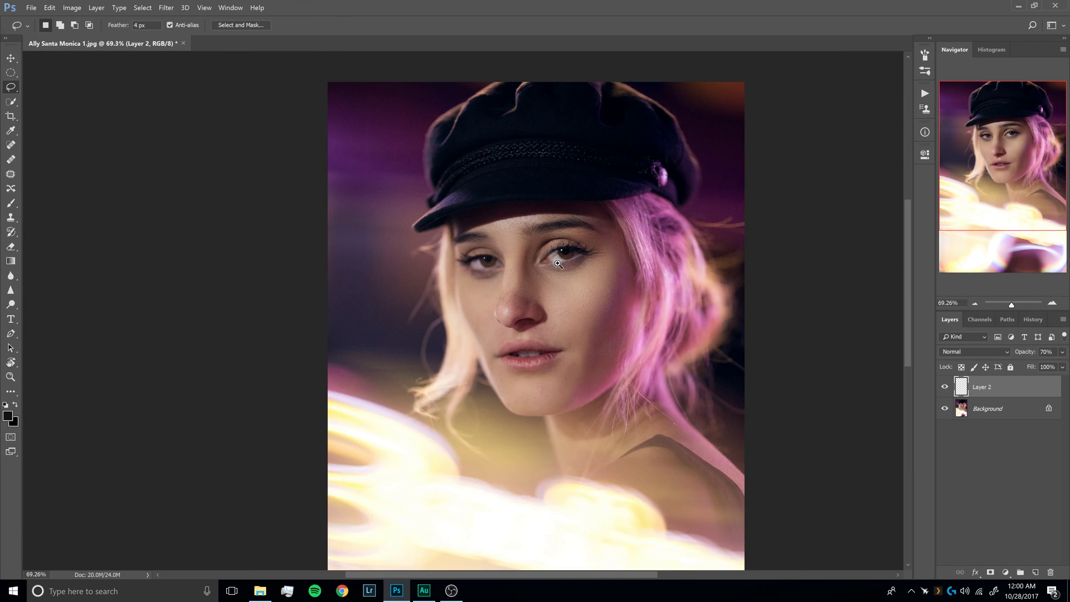
scroll(558, 263, "down", 3)
scroll(560, 301, "up", 2)
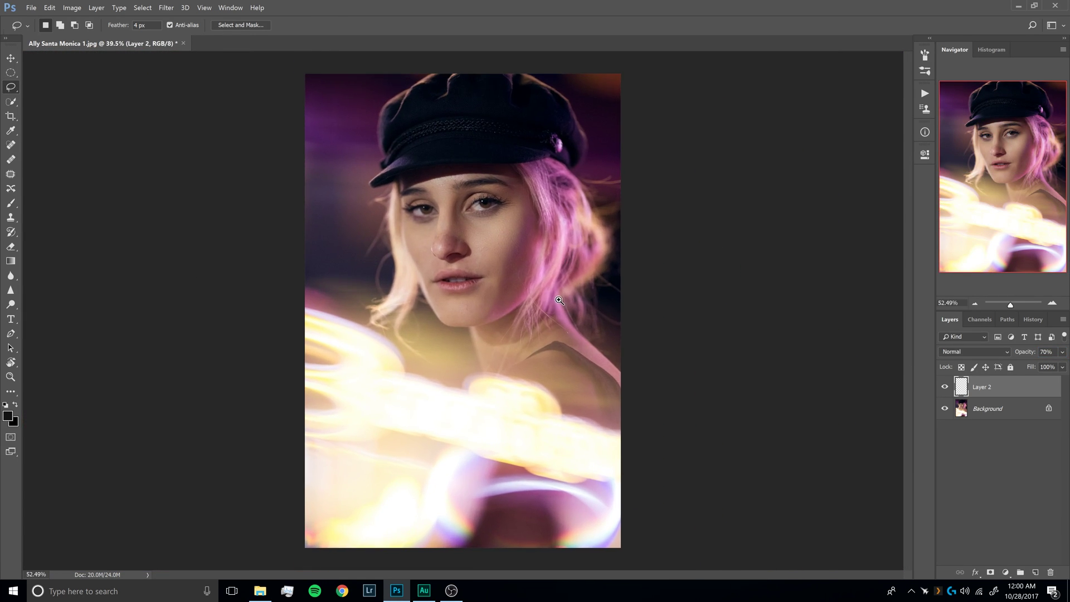
scroll(559, 300, "up", 3)
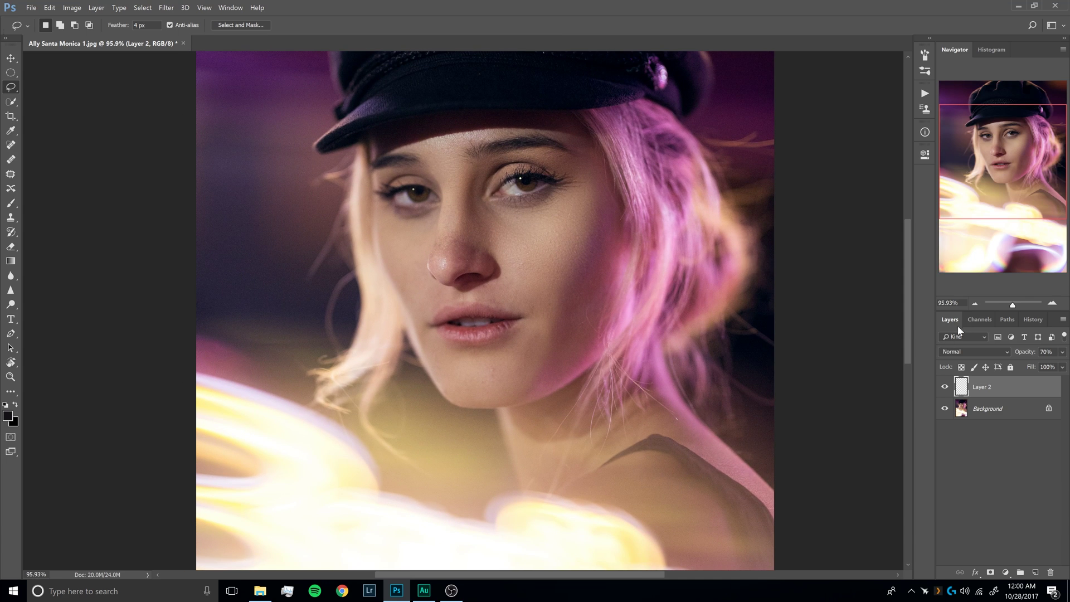
Reduce the copied catchlight's opacity to 60%, then delete its layer.
left_click(1046, 351)
key("Return")
scroll(593, 251, "down", 5)
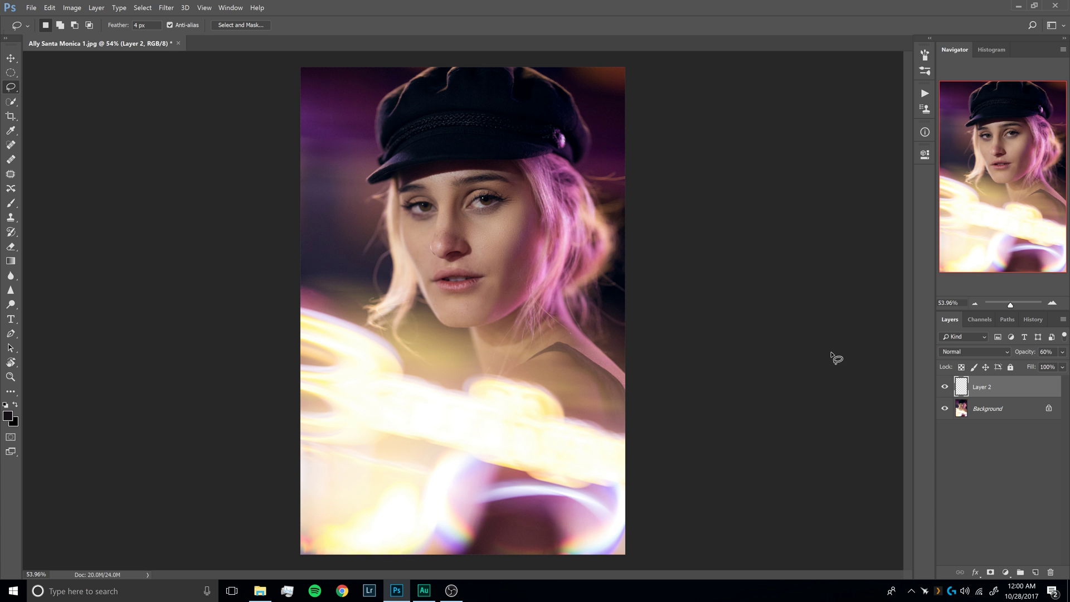
key("Delete")
On a new empty layer, heal away the bright catchlight in the portrait's right-hand eye by sampling nearby iris texture at brush size 15.
key("ctrl+shift+alt+n")
key("j")
left_click_drag(477, 209, 594, 202)
mouse_move(542, 145)
left_mouse_down()
mouse_move(497, 256)
mouse_move(520, 251)
left_mouse_up()
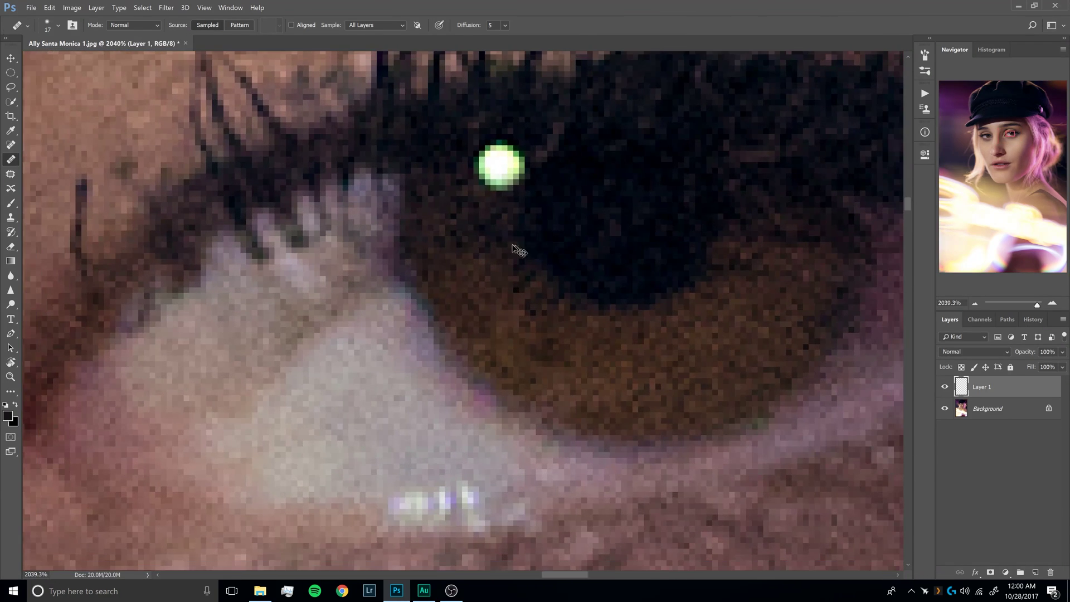
mouse_move(451, 264)
left_mouse_down()
mouse_move(435, 258)
mouse_move(451, 250)
left_mouse_up()
left_click(450, 249, "alt")
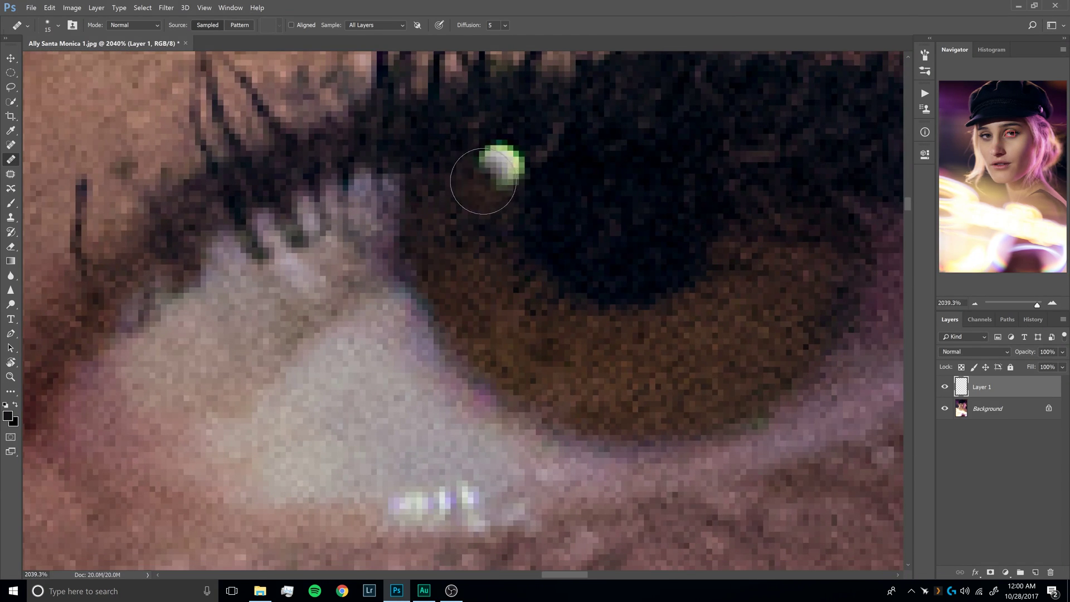
mouse_move(478, 184)
left_mouse_down()
mouse_move(497, 167)
mouse_move(489, 165)
mouse_move(495, 184)
left_mouse_up()
left_click(468, 229, "alt")
Heal away the faint reflection in the portrait's left-hand eye, sampling clean iris texture below it.
mouse_move(493, 259)
left_mouse_down()
mouse_move(463, 258)
mouse_move(468, 312)
mouse_move(448, 332)
left_mouse_up()
left_click_drag(308, 333, 352, 277)
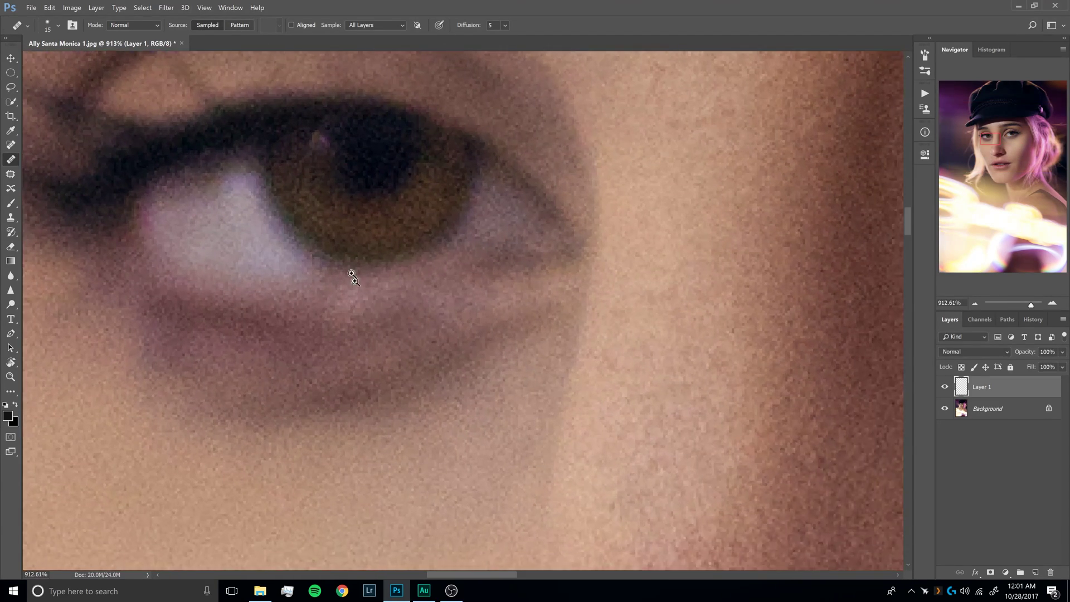
left_click_drag(291, 190, 371, 224)
left_click(316, 219, "alt")
left_click_drag(337, 184, 337, 186)
left_click(337, 236, "alt")
left_click(351, 185)
Add another empty layer and set up a hard round Brush with 80% hardness.
left_click_drag(354, 243, 289, 256)
left_click_drag(563, 320, 540, 277)
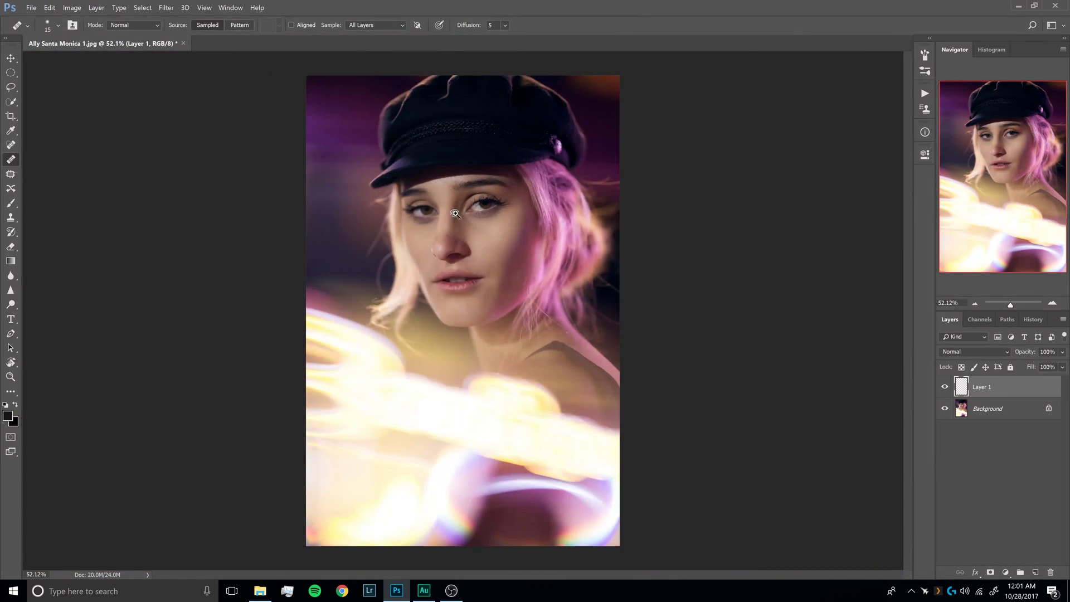
left_click_drag(456, 215, 524, 247)
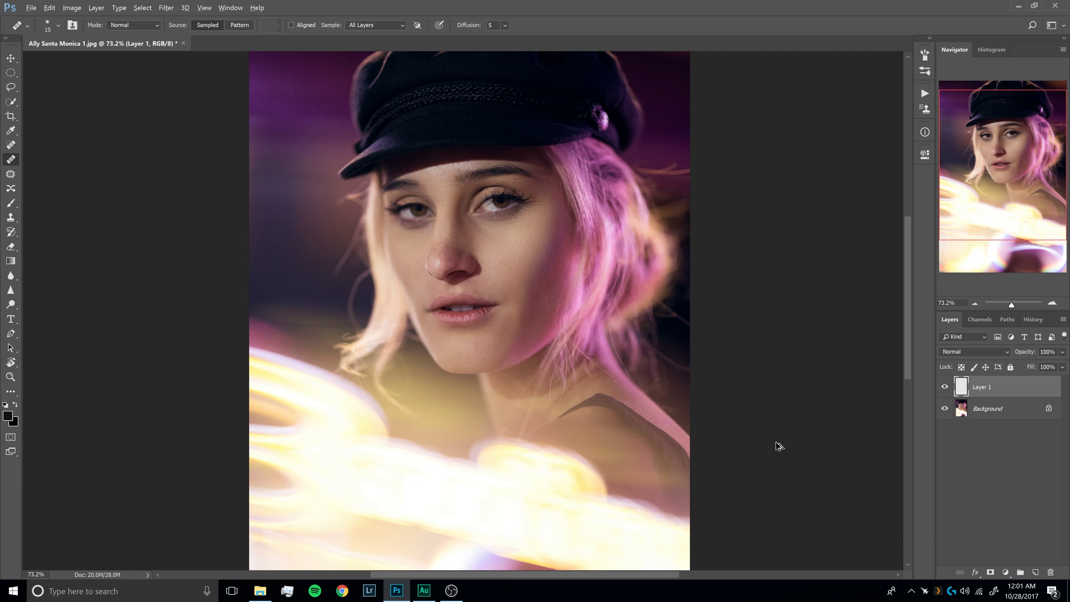
key("ctrl+shift+alt+n")
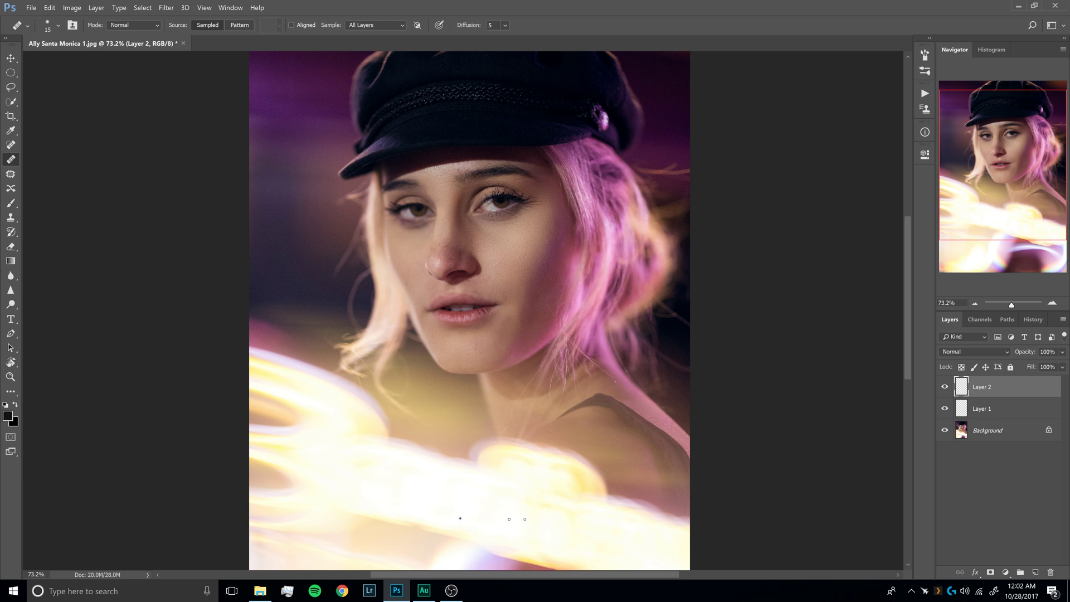
key("b")
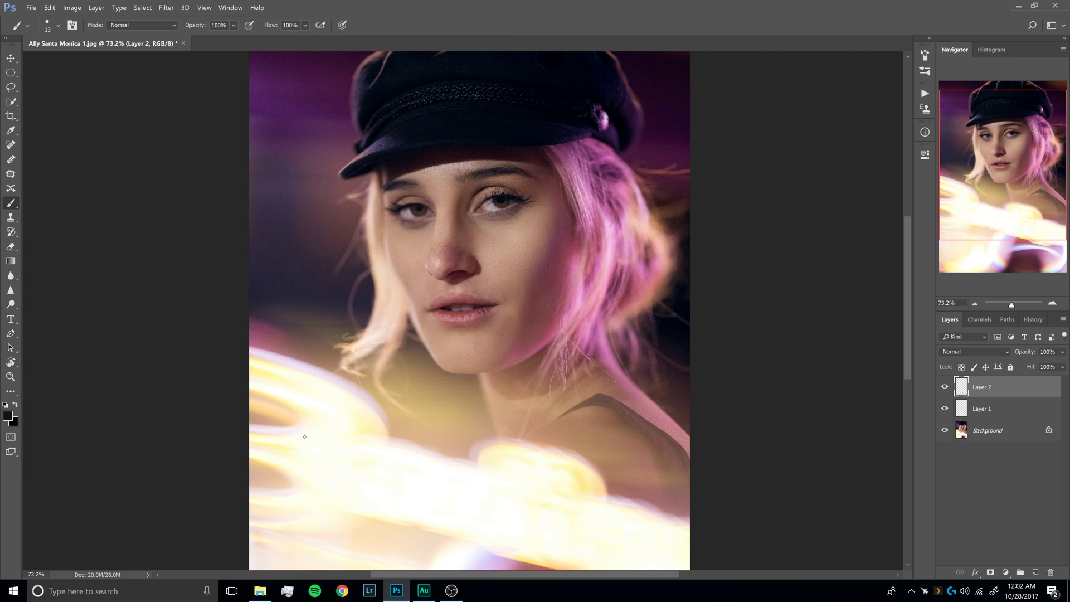
right_click(444, 287)
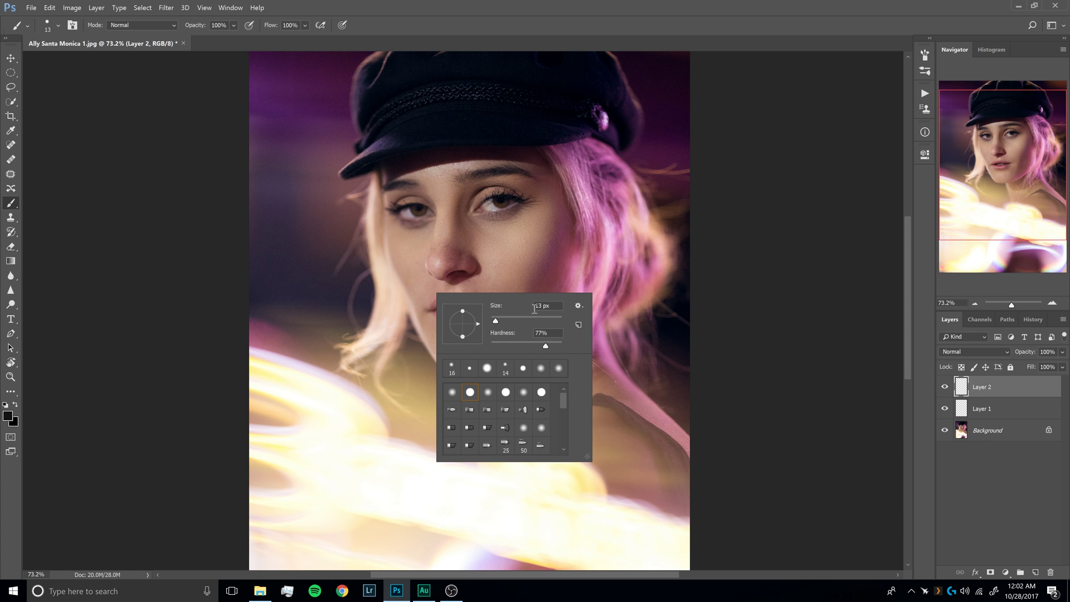
left_click(472, 392)
left_click(546, 332)
type("80")
key("Return")
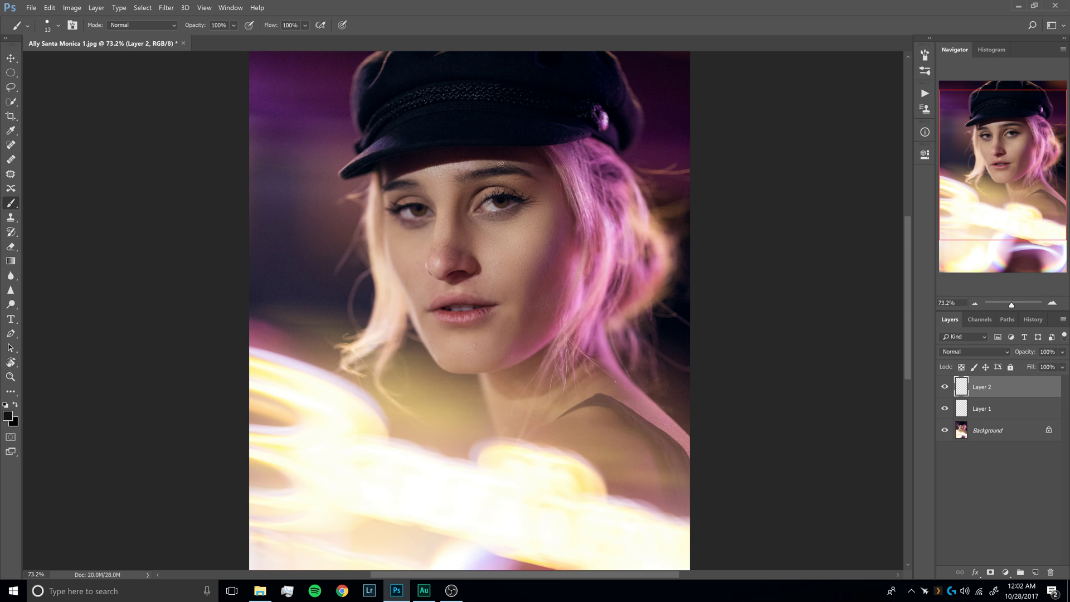
Enlarge the brush to about 21 px over the right-hand eye and set its hardness to 60%.
left_click_drag(478, 213, 508, 259)
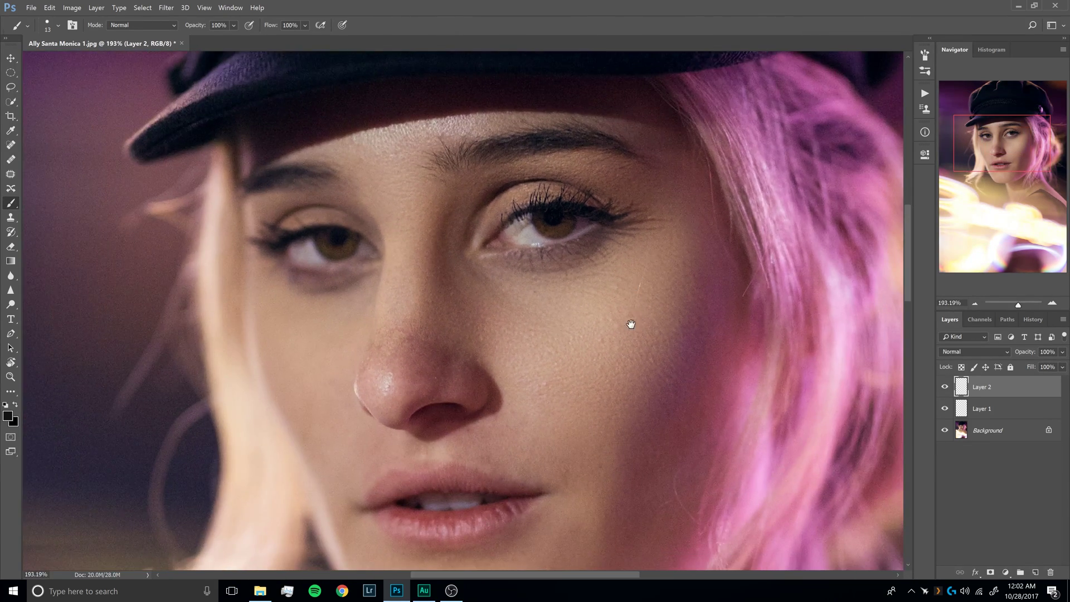
mouse_move(634, 293)
left_mouse_down()
mouse_move(648, 238)
mouse_move(703, 382)
left_mouse_up()
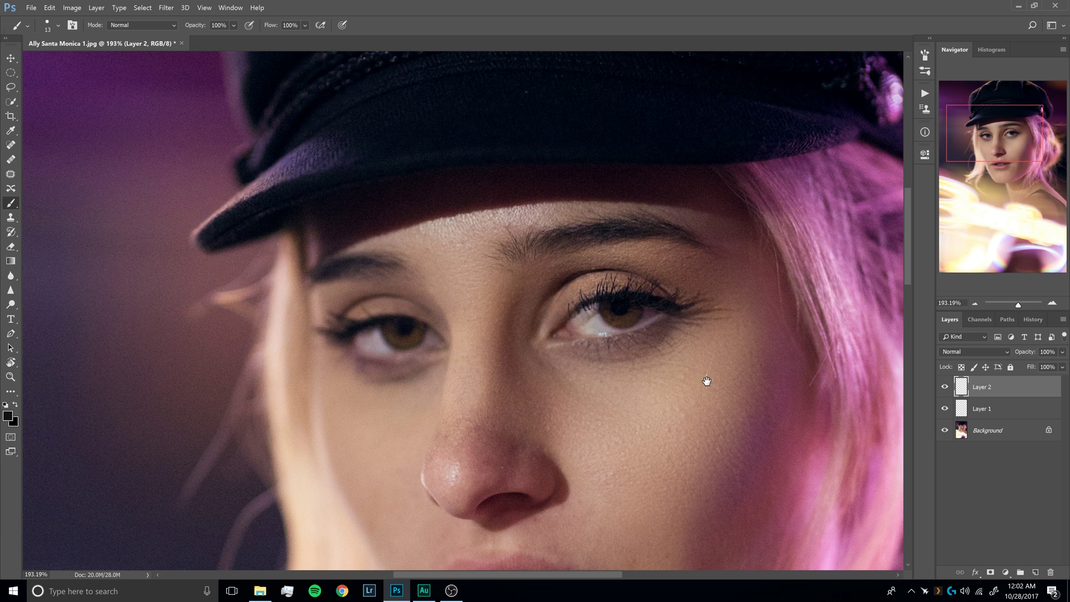
left_click_drag(708, 382, 578, 253)
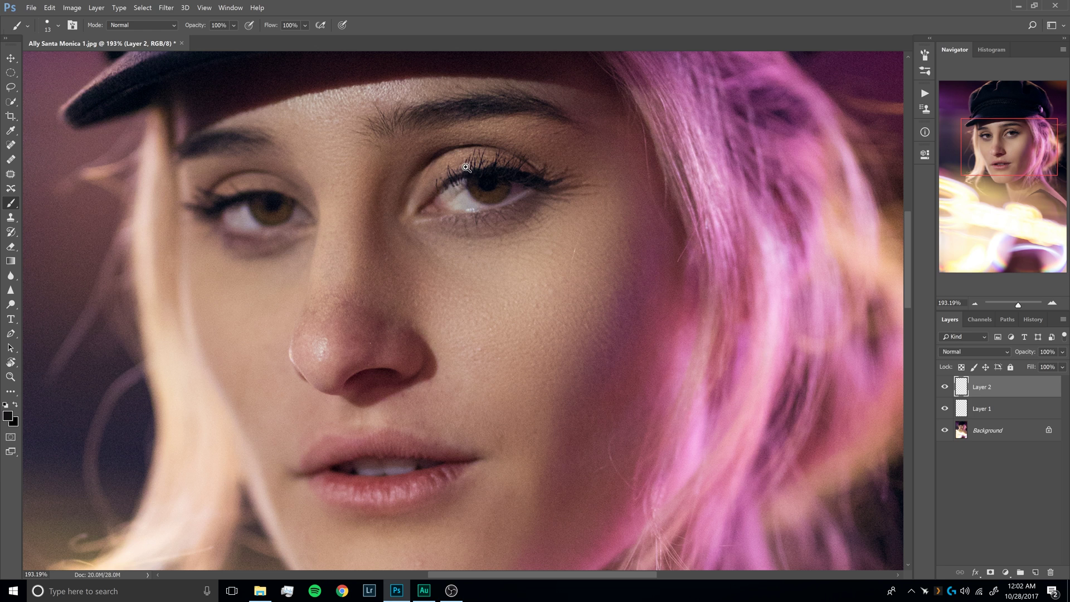
scroll(474, 166, "up", 6)
left_click_drag(519, 238, 502, 225)
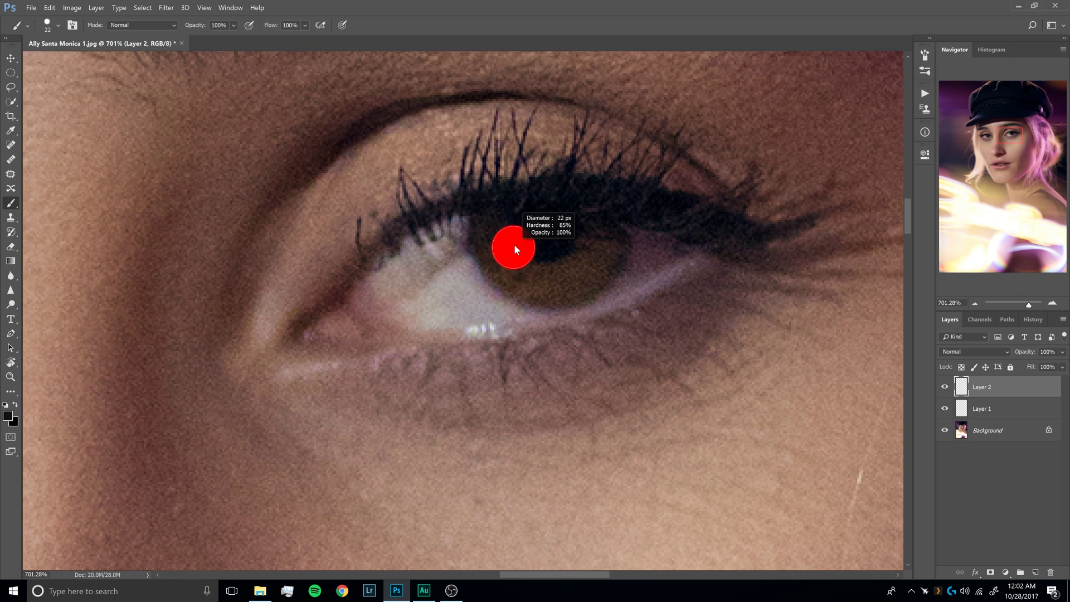
right_click(517, 243)
left_click_drag(628, 283, 575, 272)
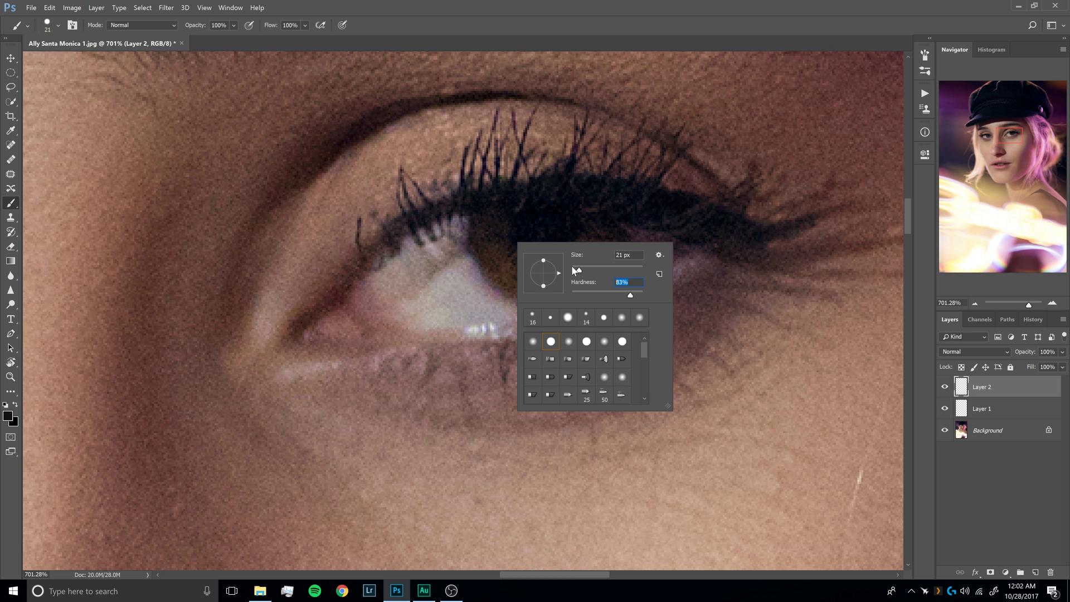
type("60")
key("Return")
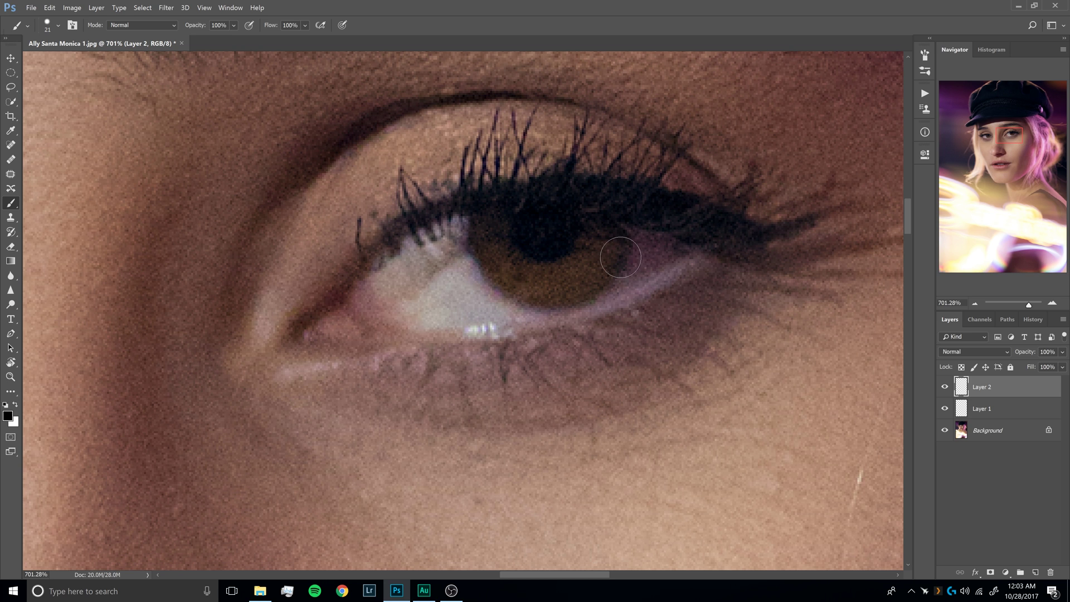
Shrink the brush to 15 px and paint one white catchlight dot on the upper-left part of the right-hand eye's iris.
key("x")
left_click_drag(491, 234, 478, 231)
left_click(495, 227)
left_click_drag(169, 306, 367, 316)
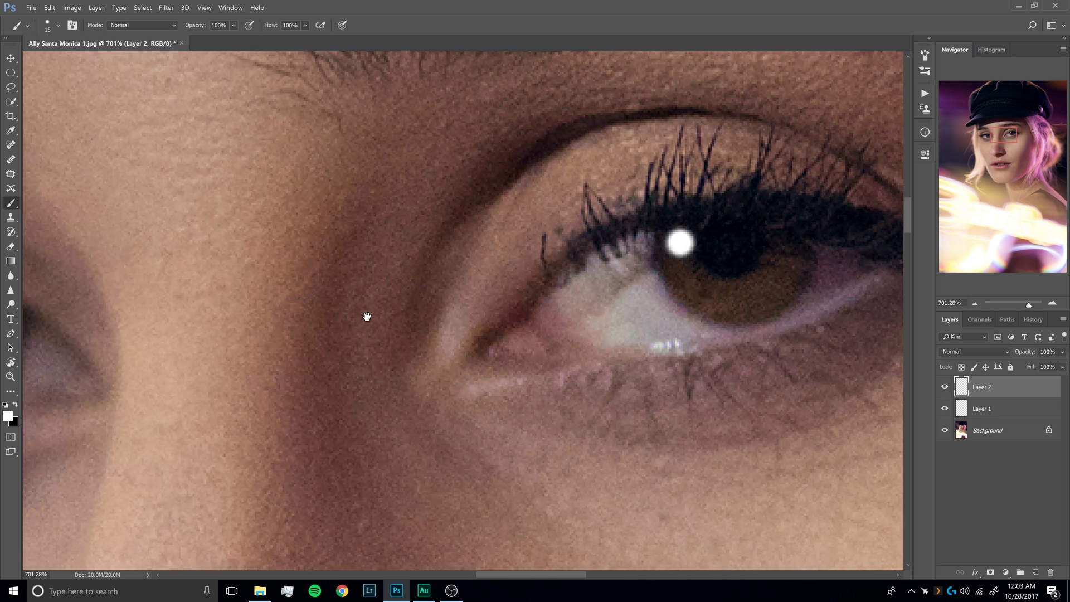
Paint one matching white catchlight dot on the upper-left part of the left-hand eye's iris with the 15 px brush.
left_click_drag(236, 318, 446, 301)
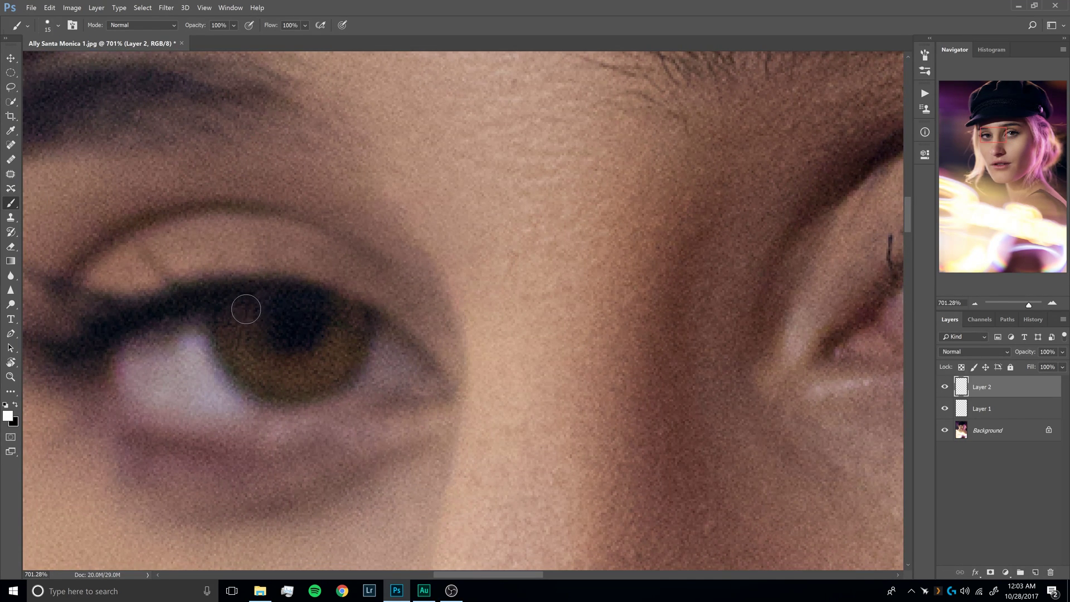
left_click(246, 308)
left_click_drag(438, 291, 262, 287)
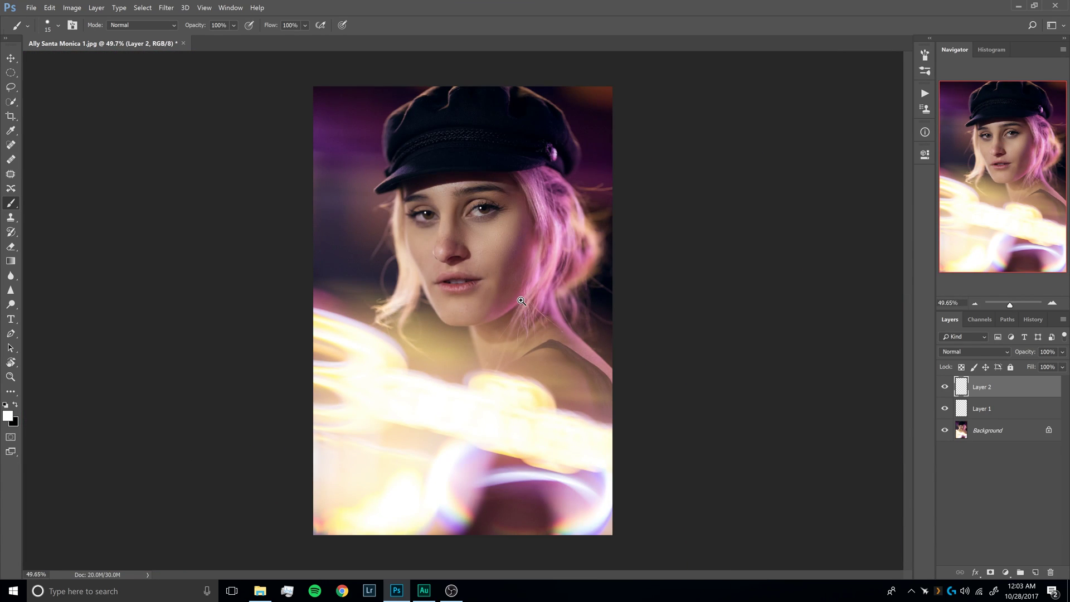
Soften both painted catchlights on Layer 2 with a Gaussian Blur of 2.5 pixels radius.
left_click_drag(445, 211, 533, 291)
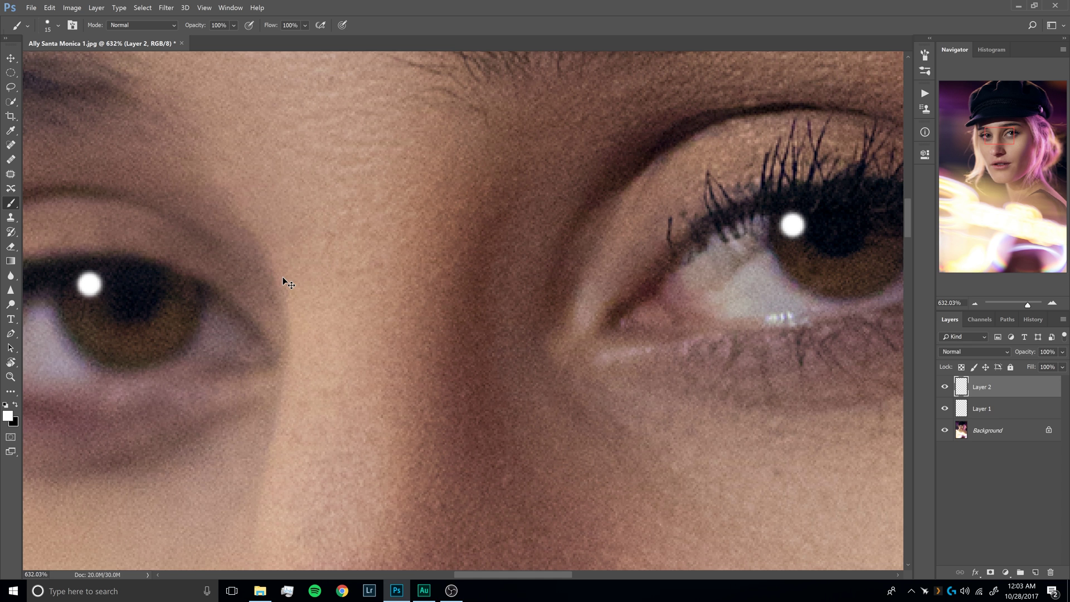
key("ctrl+alt+f")
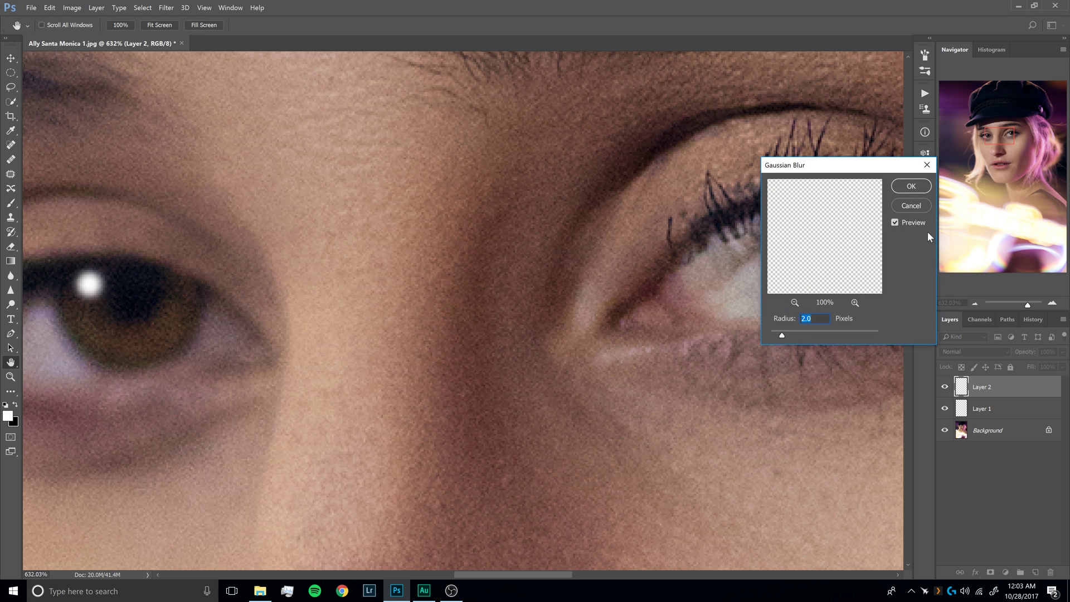
left_click_drag(860, 159, 573, 104)
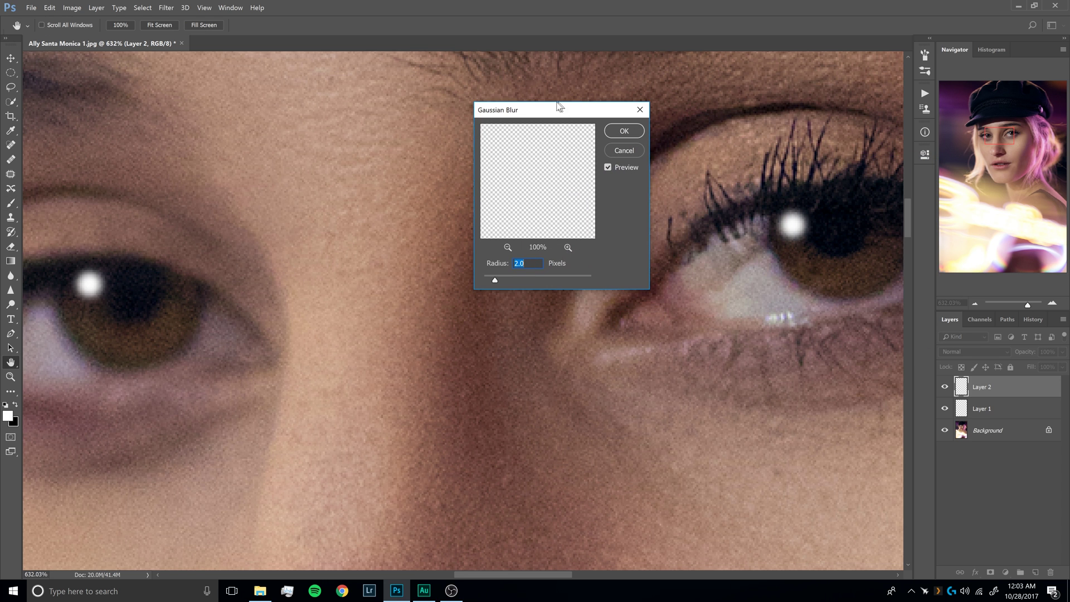
left_click(167, 7)
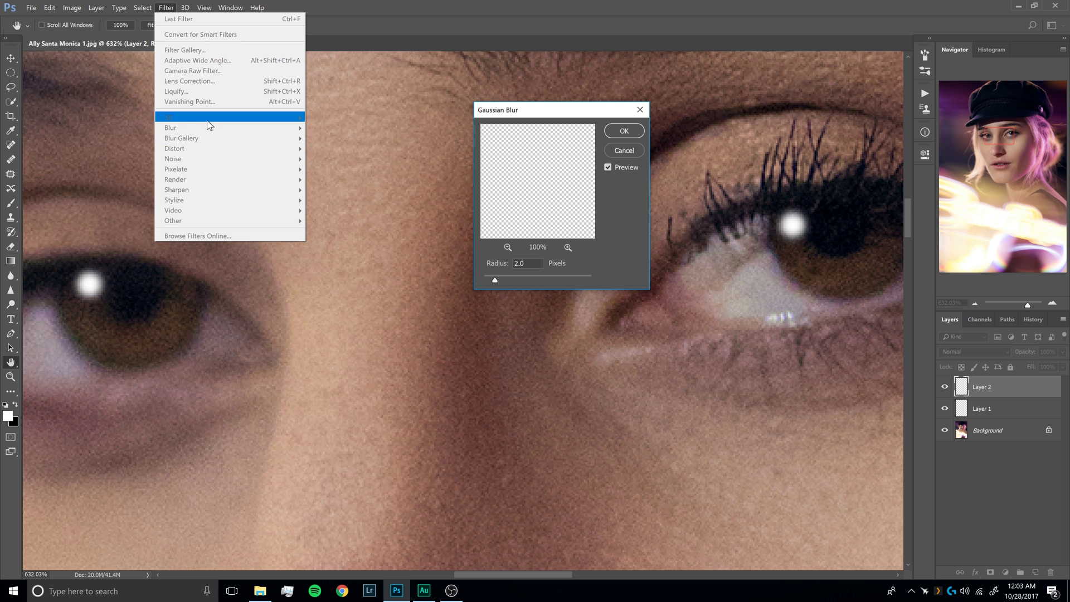
left_click(594, 2)
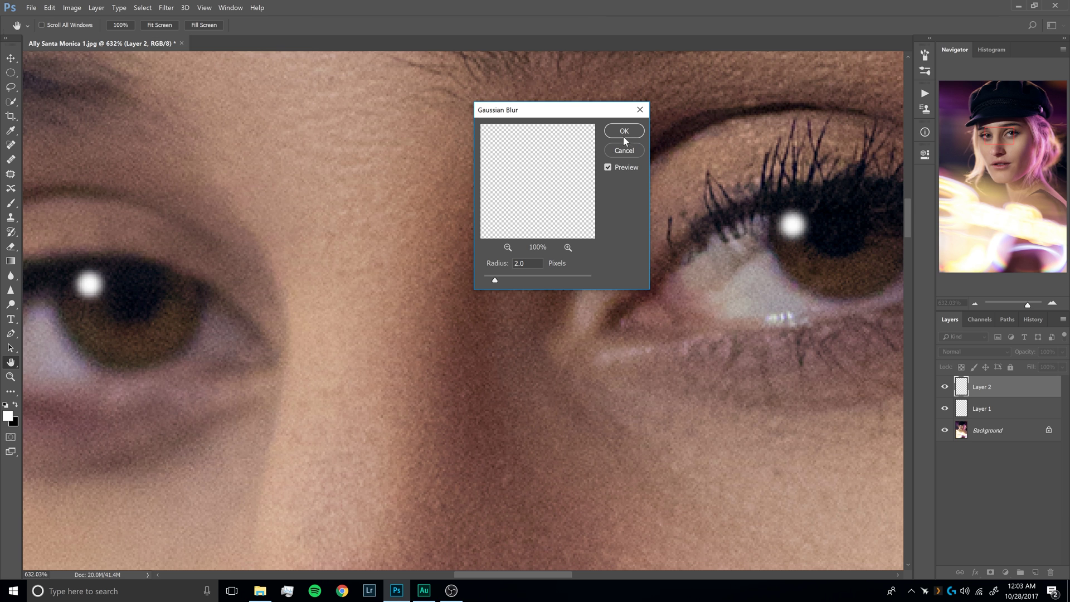
double_click(535, 265)
type("3")
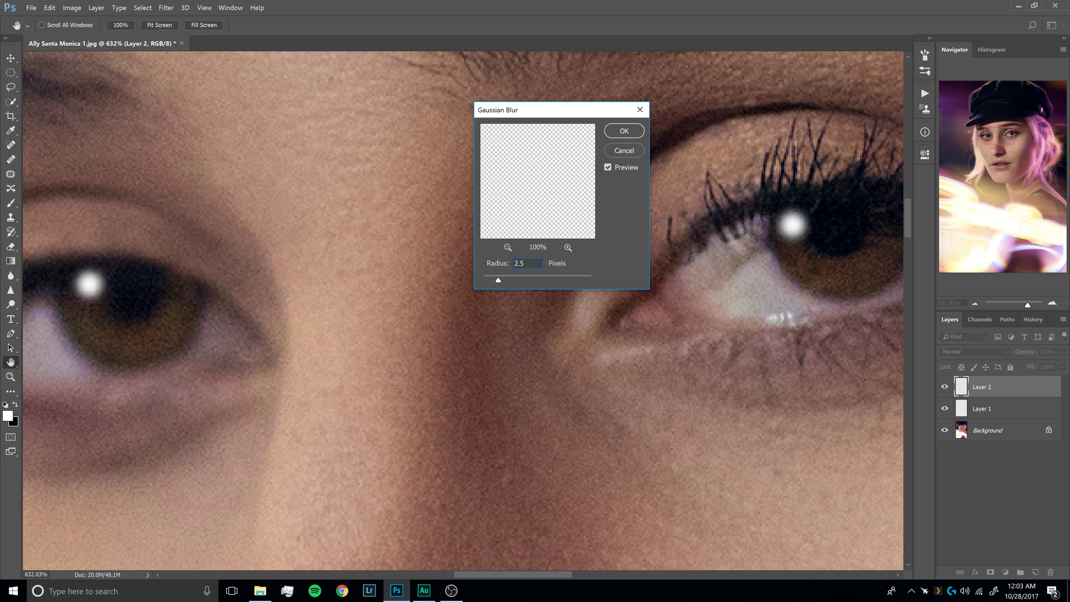
key("Return")
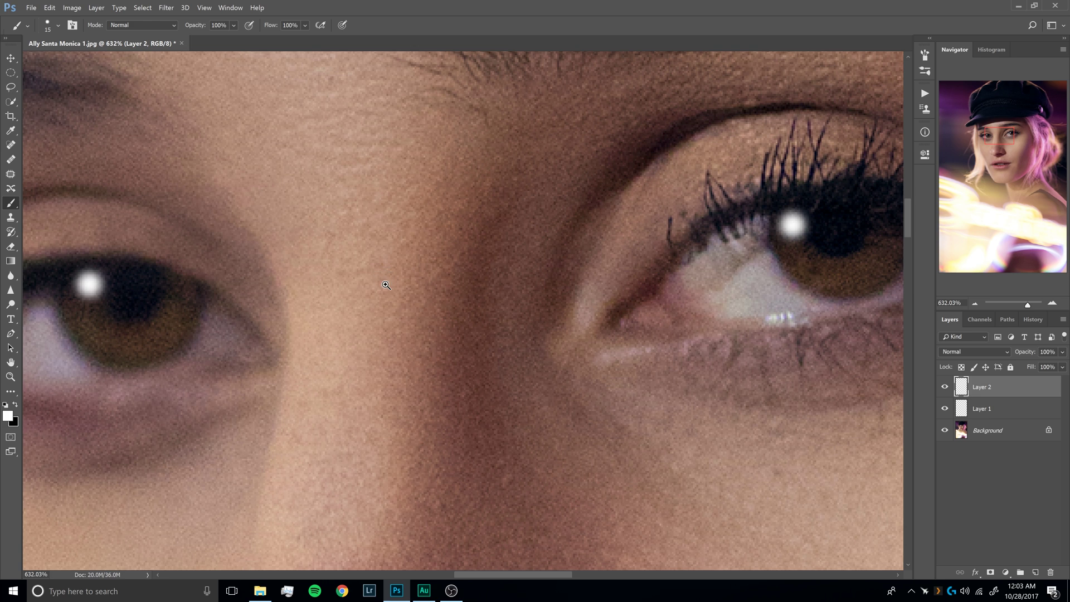
Lower the opacity of the catchlight layer, Layer 2, to 70%.
scroll(580, 308, "down", 10)
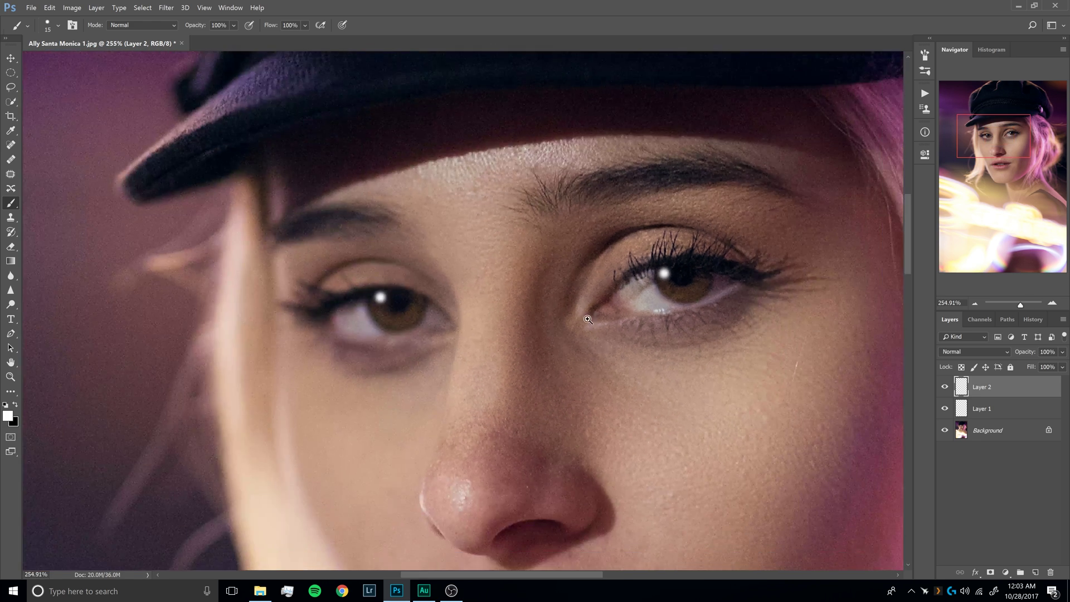
scroll(609, 319, "up", 6)
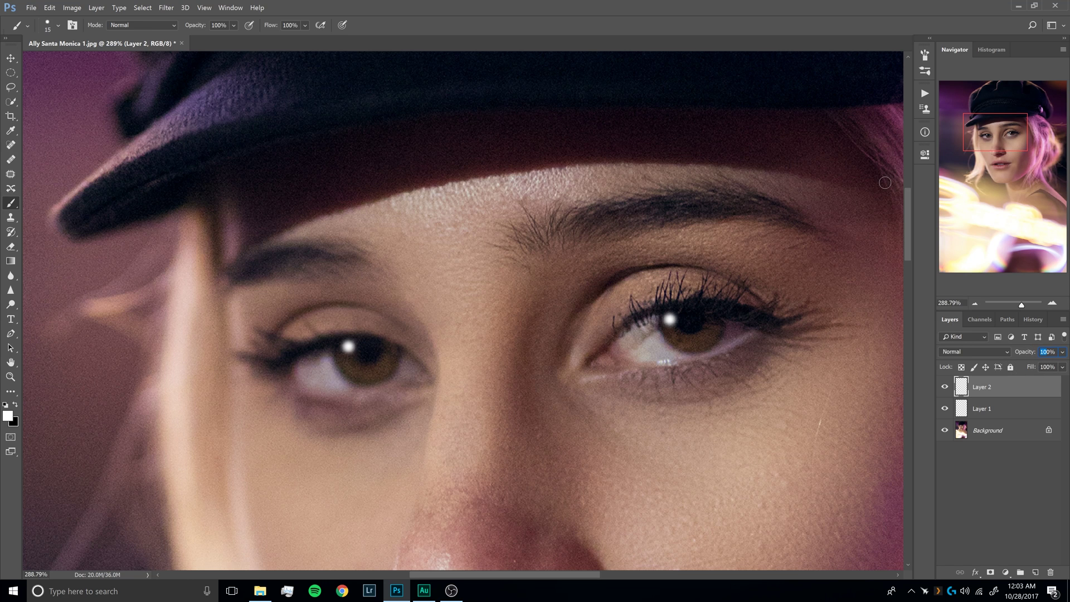
type("60")
key("Return")
type("0")
key("Return")
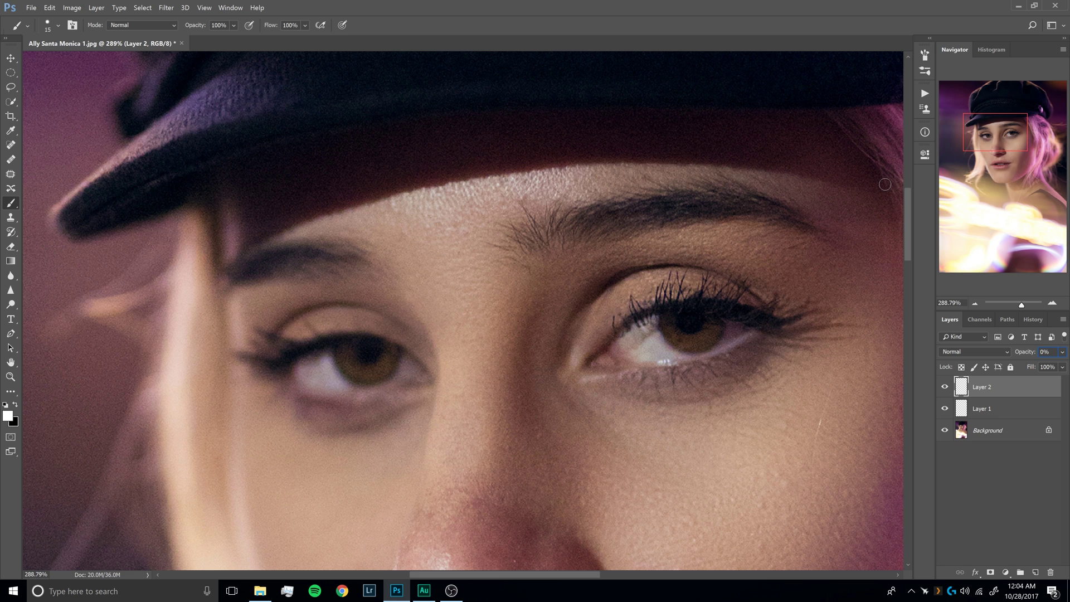
type("70")
key("Return")
Examine the softened catchlights up close in the eyes and at full-portrait scale to judge how natural they look.
left_click_drag(581, 306, 502, 307)
left_click_drag(590, 377, 557, 246)
left_click_drag(590, 281, 560, 302)
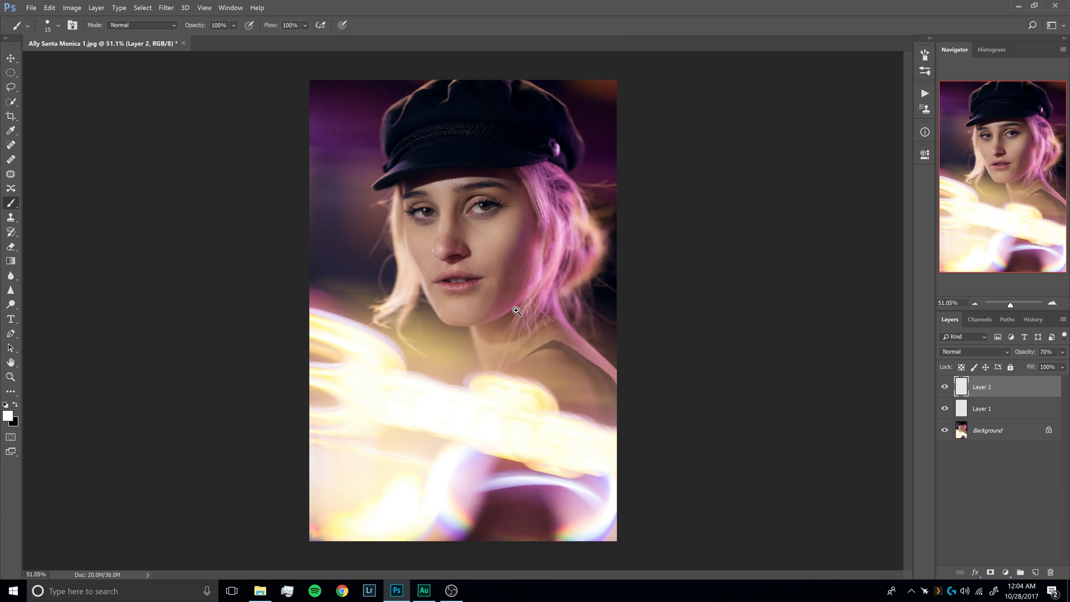
scroll(514, 304, "up", 1)
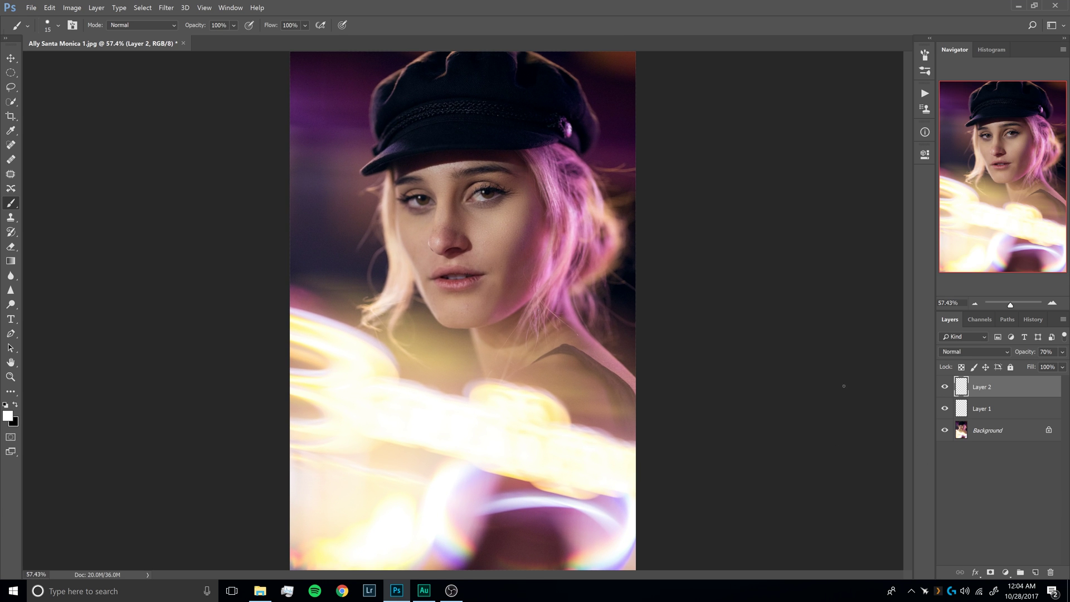
left_click_drag(438, 185, 513, 185)
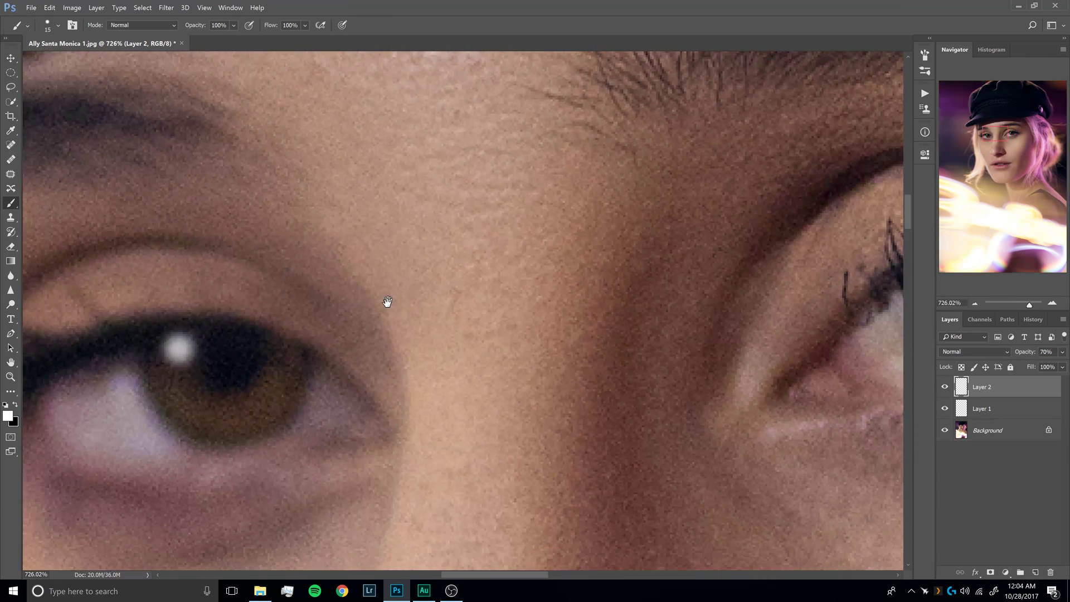
left_click_drag(387, 304, 444, 229)
scroll(444, 230, "up", 6)
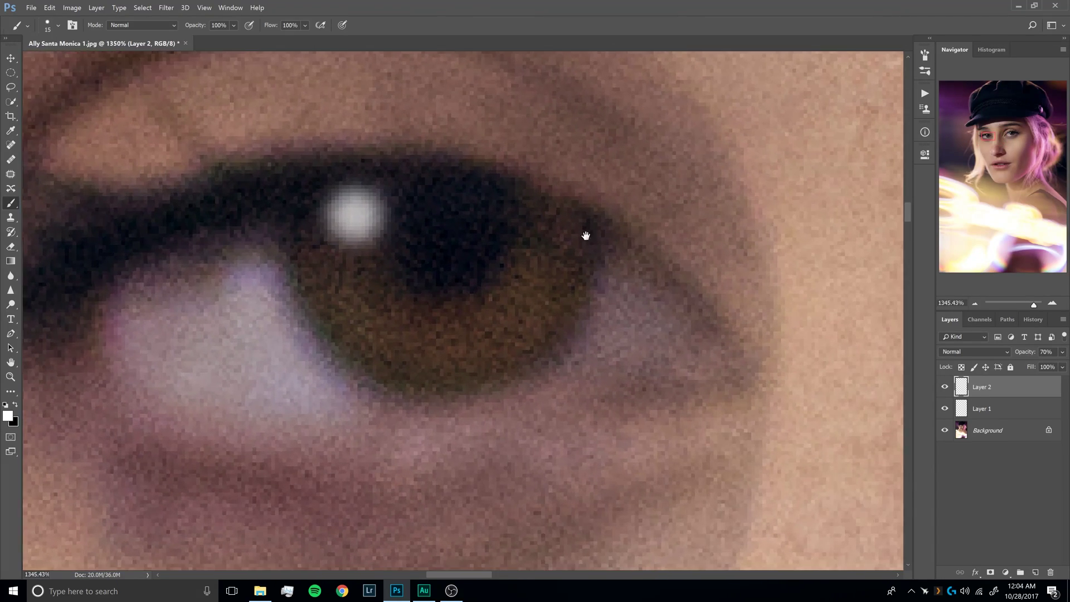
scroll(556, 254, "down", 16)
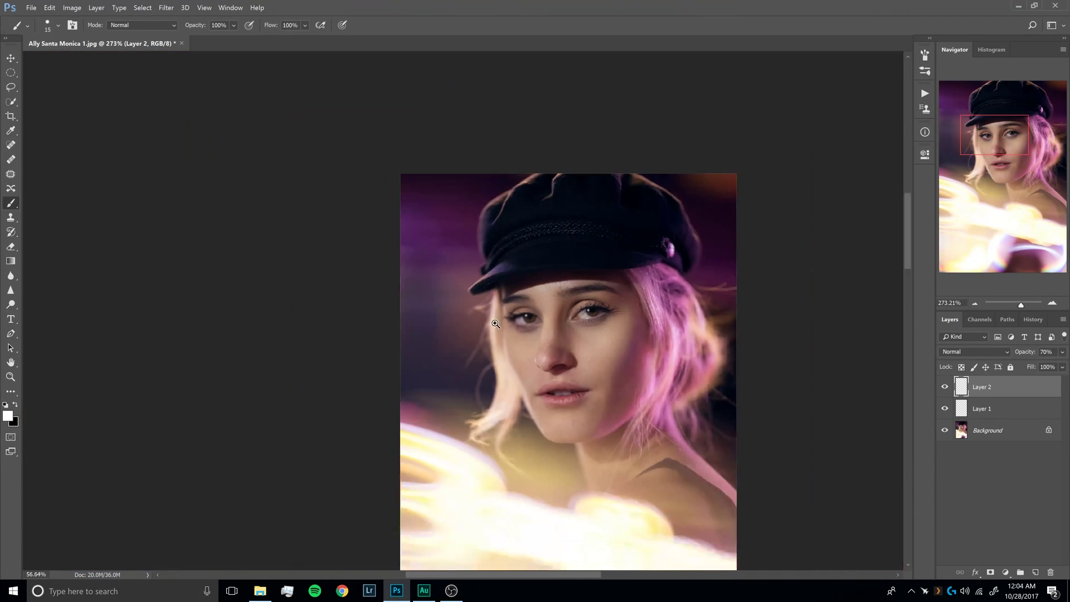
scroll(554, 384, "up", 1)
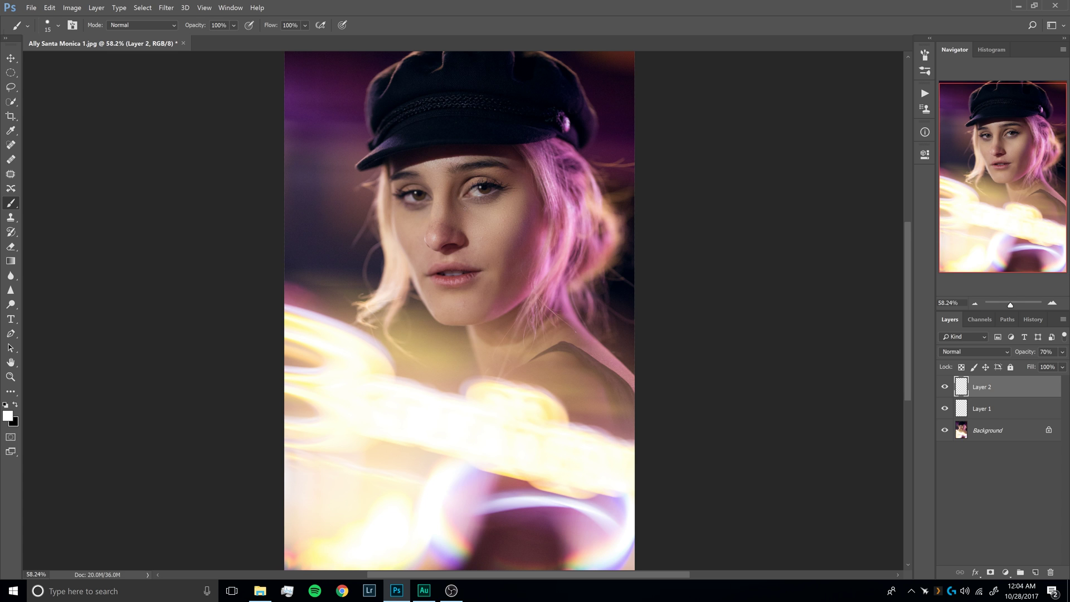
Toggle the visibility of Layer 2 repeatedly to compare the portrait with and without the painted catchlights.
left_click(947, 387)
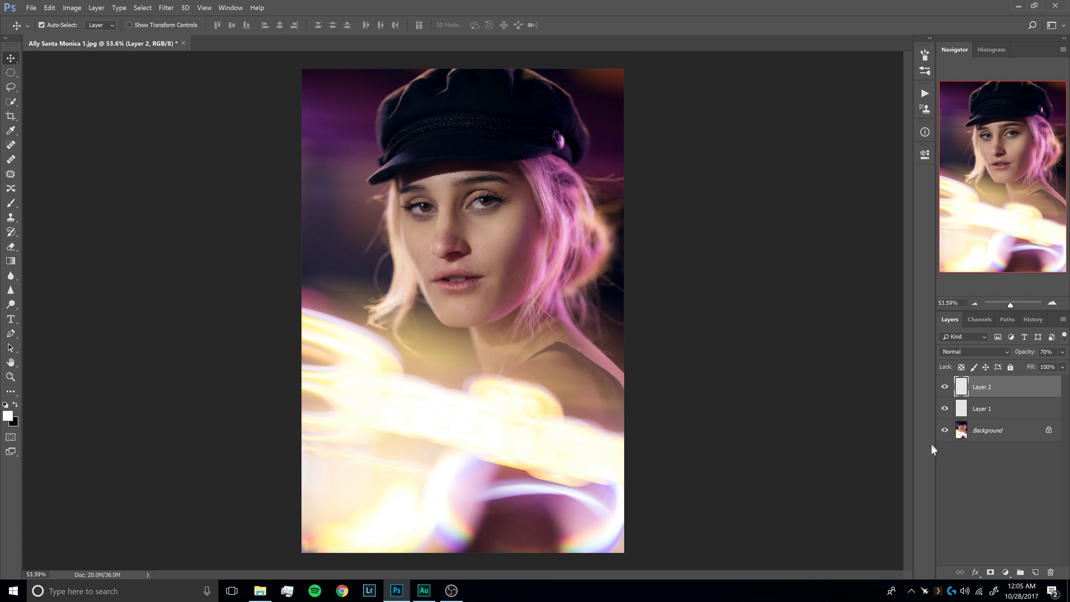
left_click(942, 392)
left_click(942, 392)
left_click(942, 392)
left_click(942, 393)
left_click(945, 387)
left_click(944, 387)
left_click(944, 387)
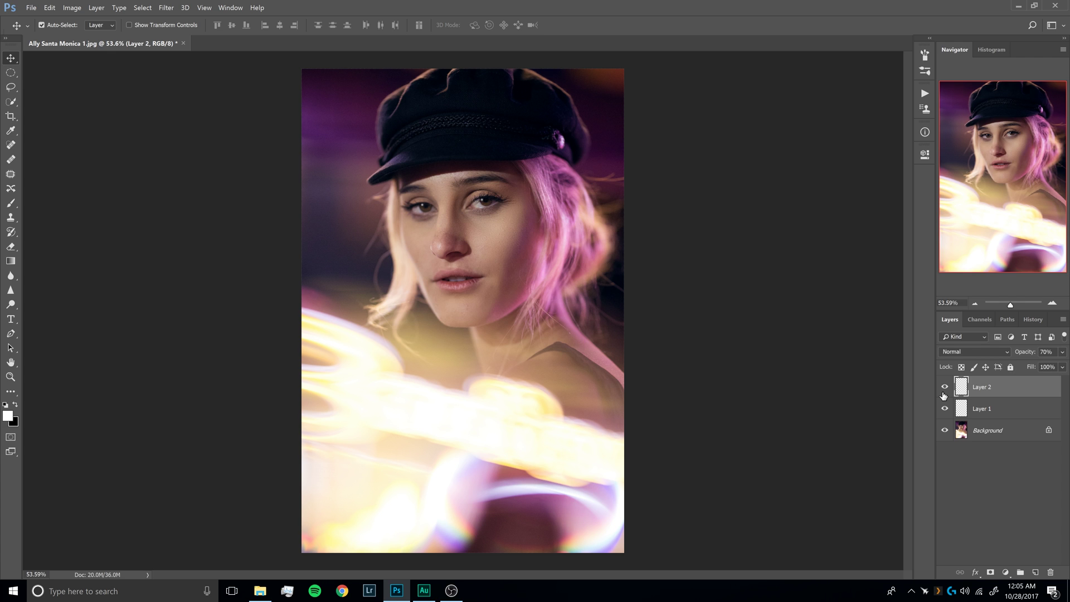